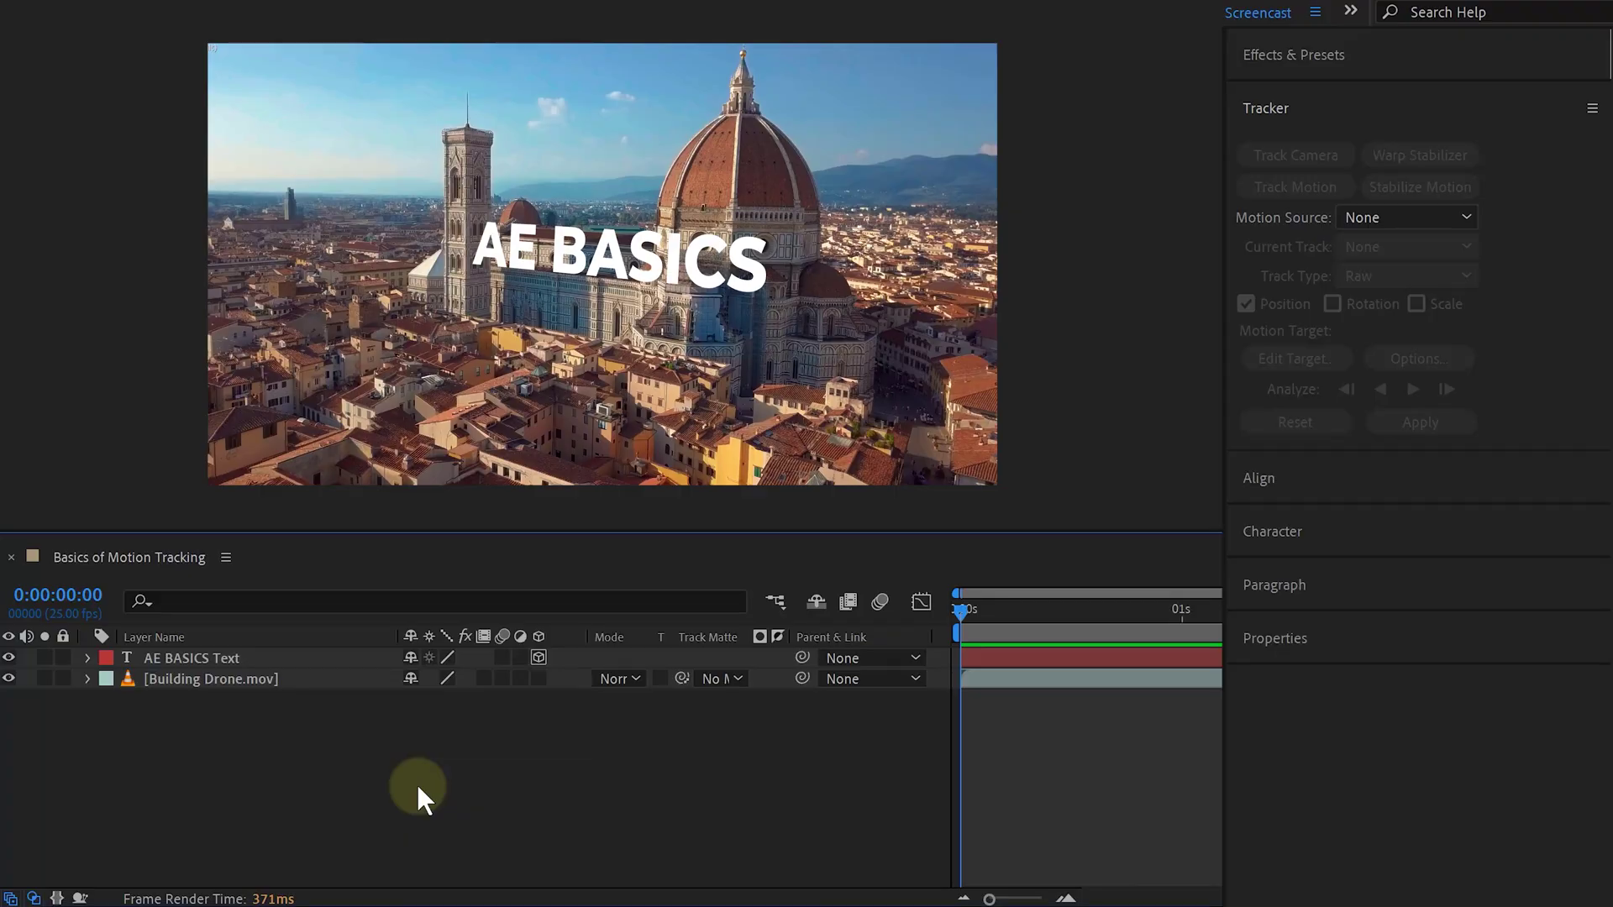
# - Select the Building Drone.mov footage layer as the layer to track
pyautogui.click(315, 680)
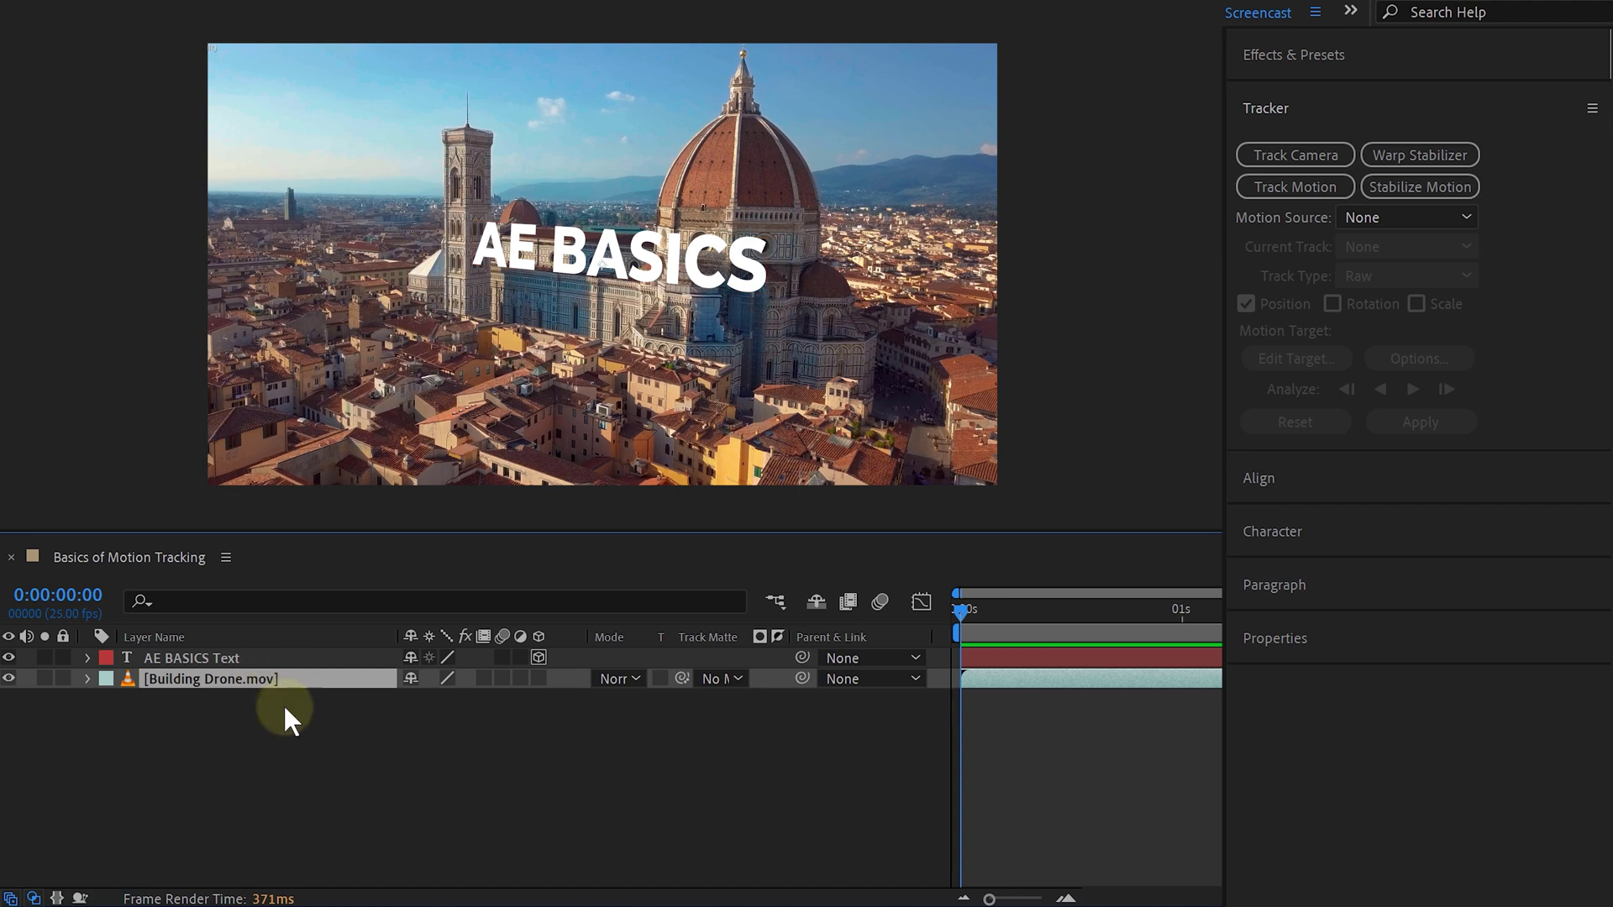
# - Add a null object named 'Tracking Data', then reselect the Building Drone.mov layer
pyautogui.rightClick(284, 727)
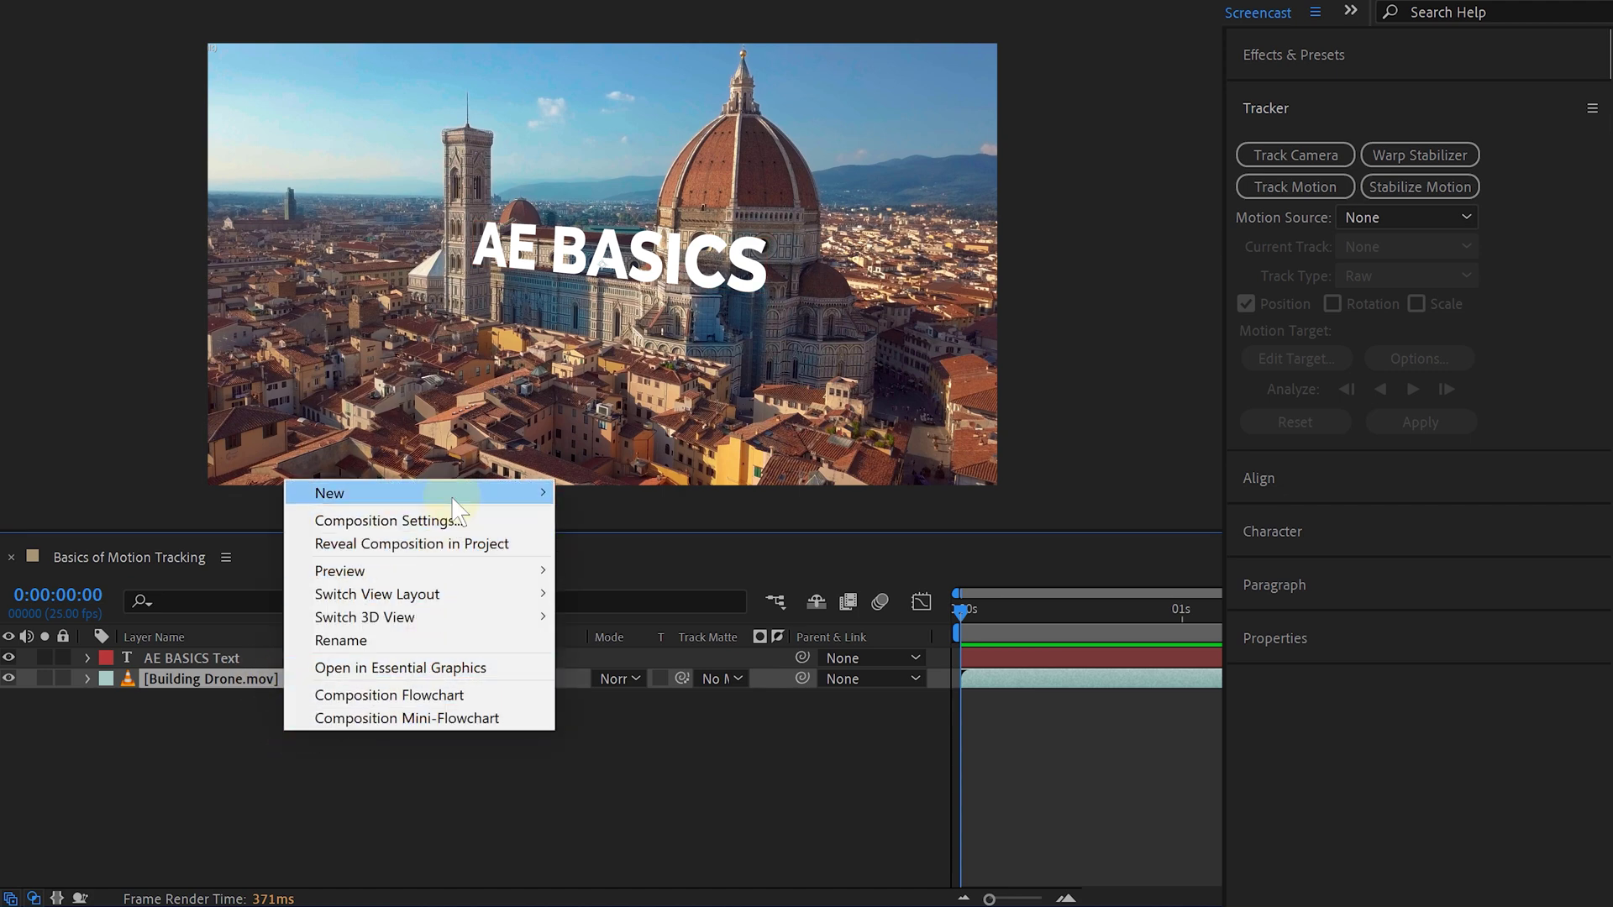
pyautogui.moveTo(454, 501)
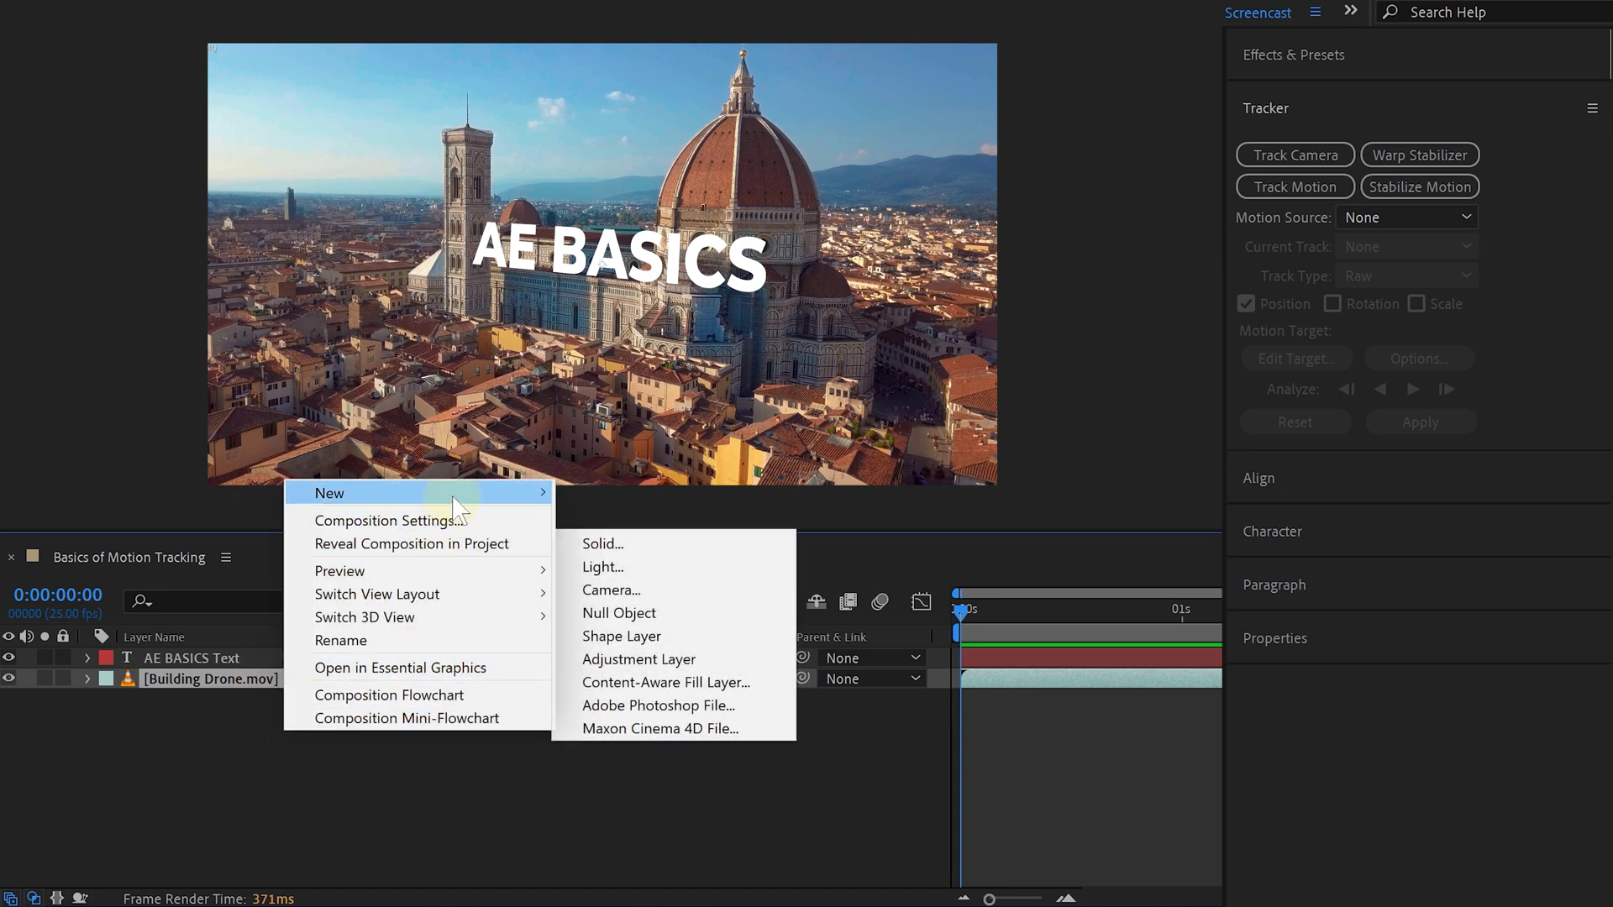
pyautogui.click(670, 619)
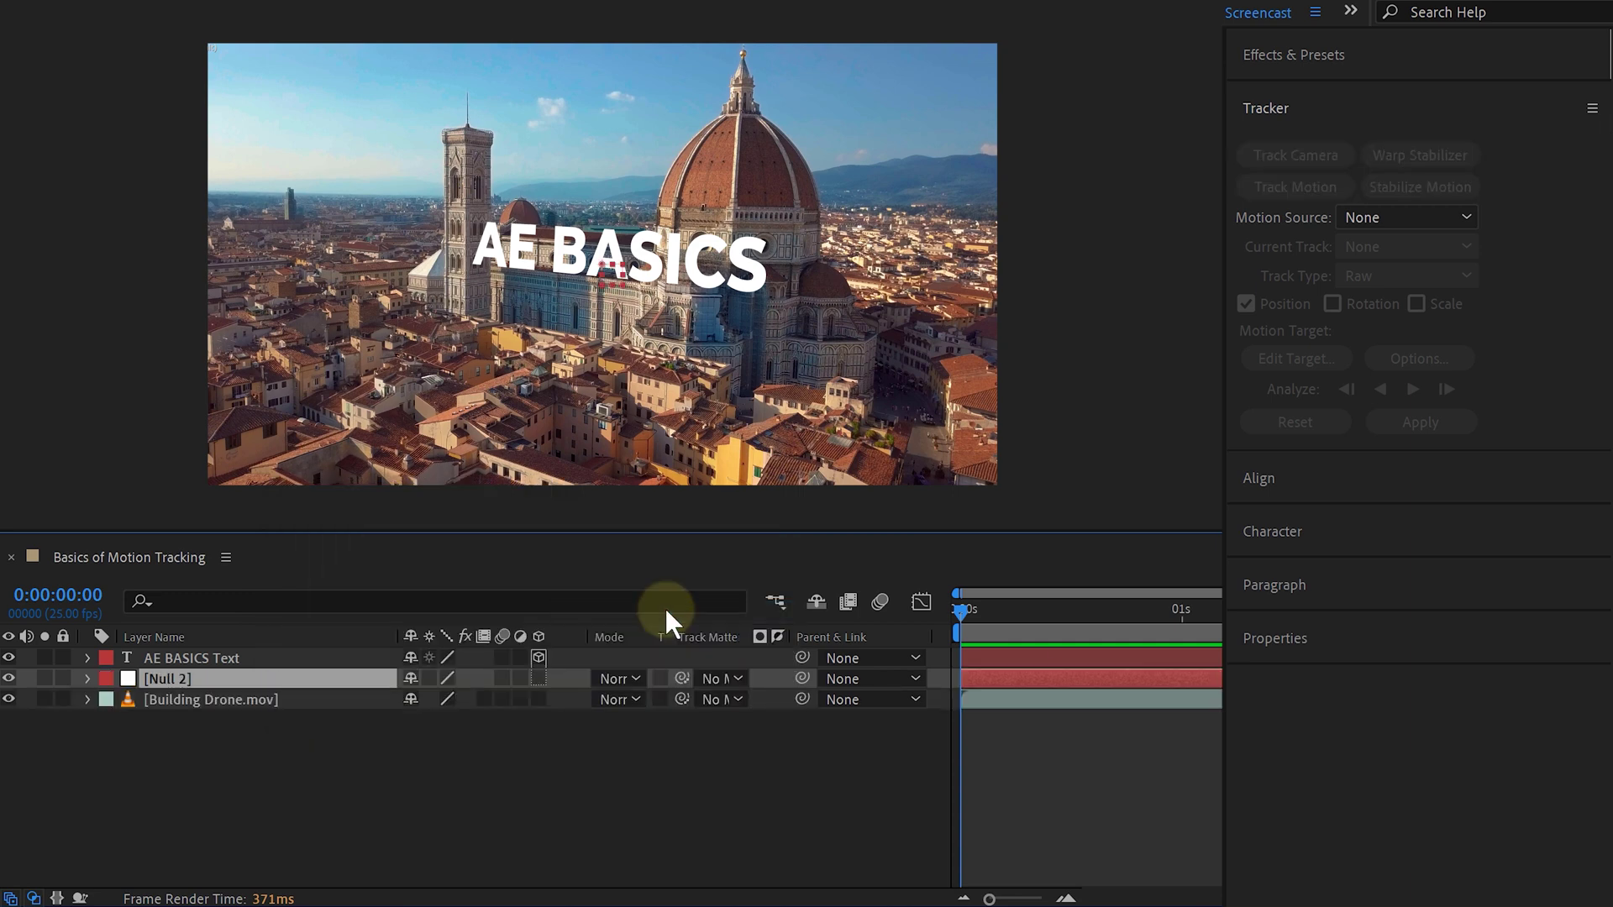
pyautogui.press('Return')
pyautogui.write('Tracking Data')
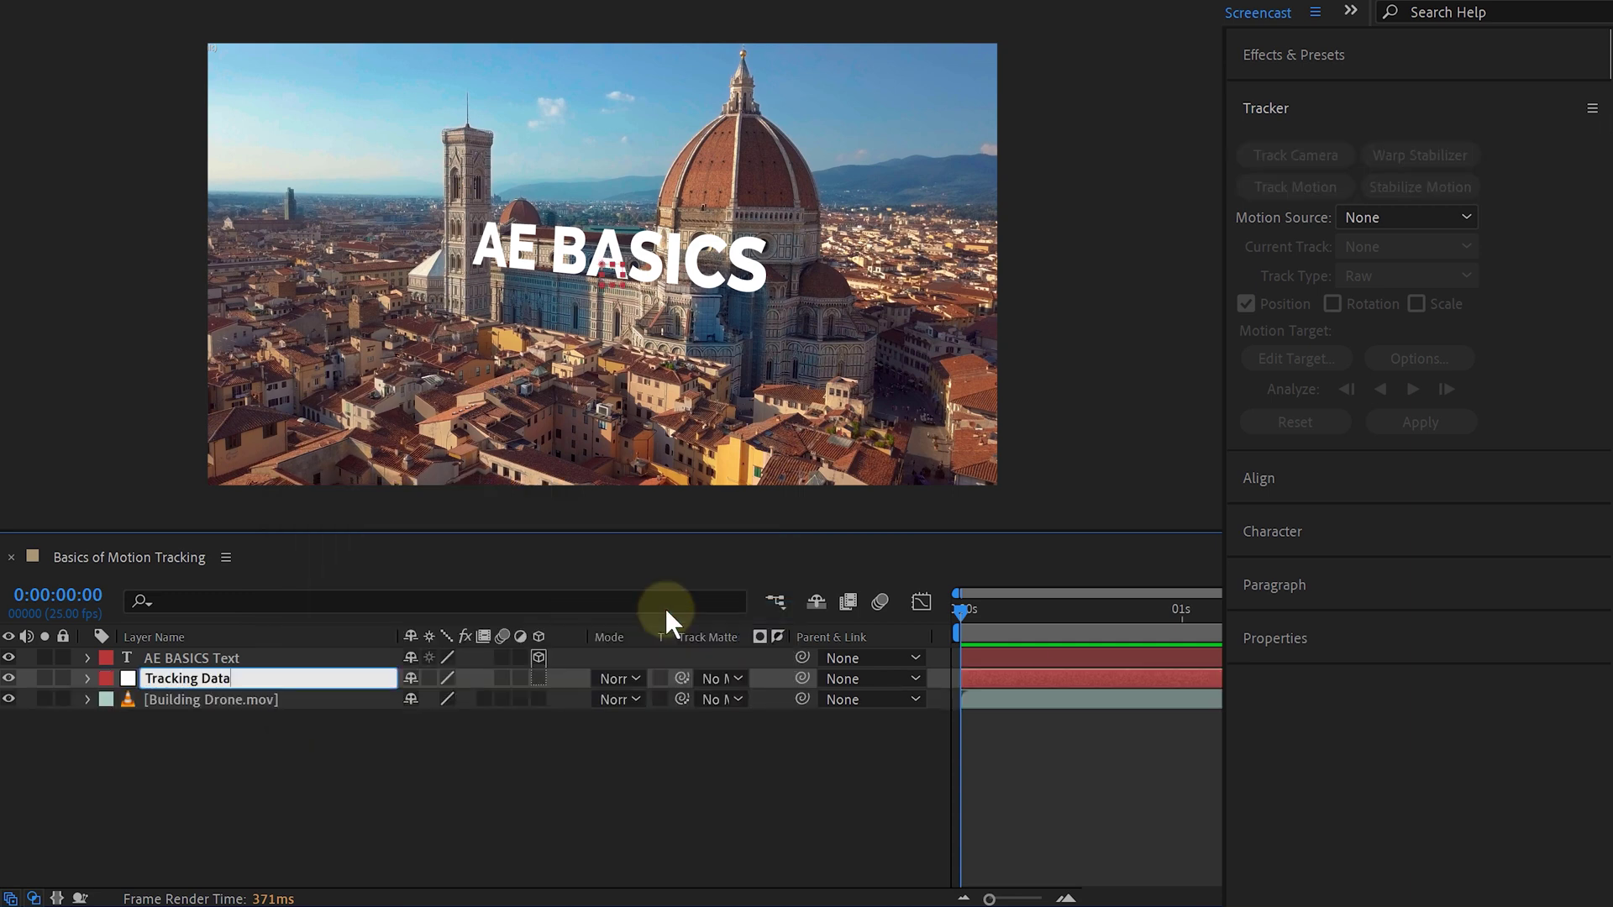
pyautogui.press('Return')
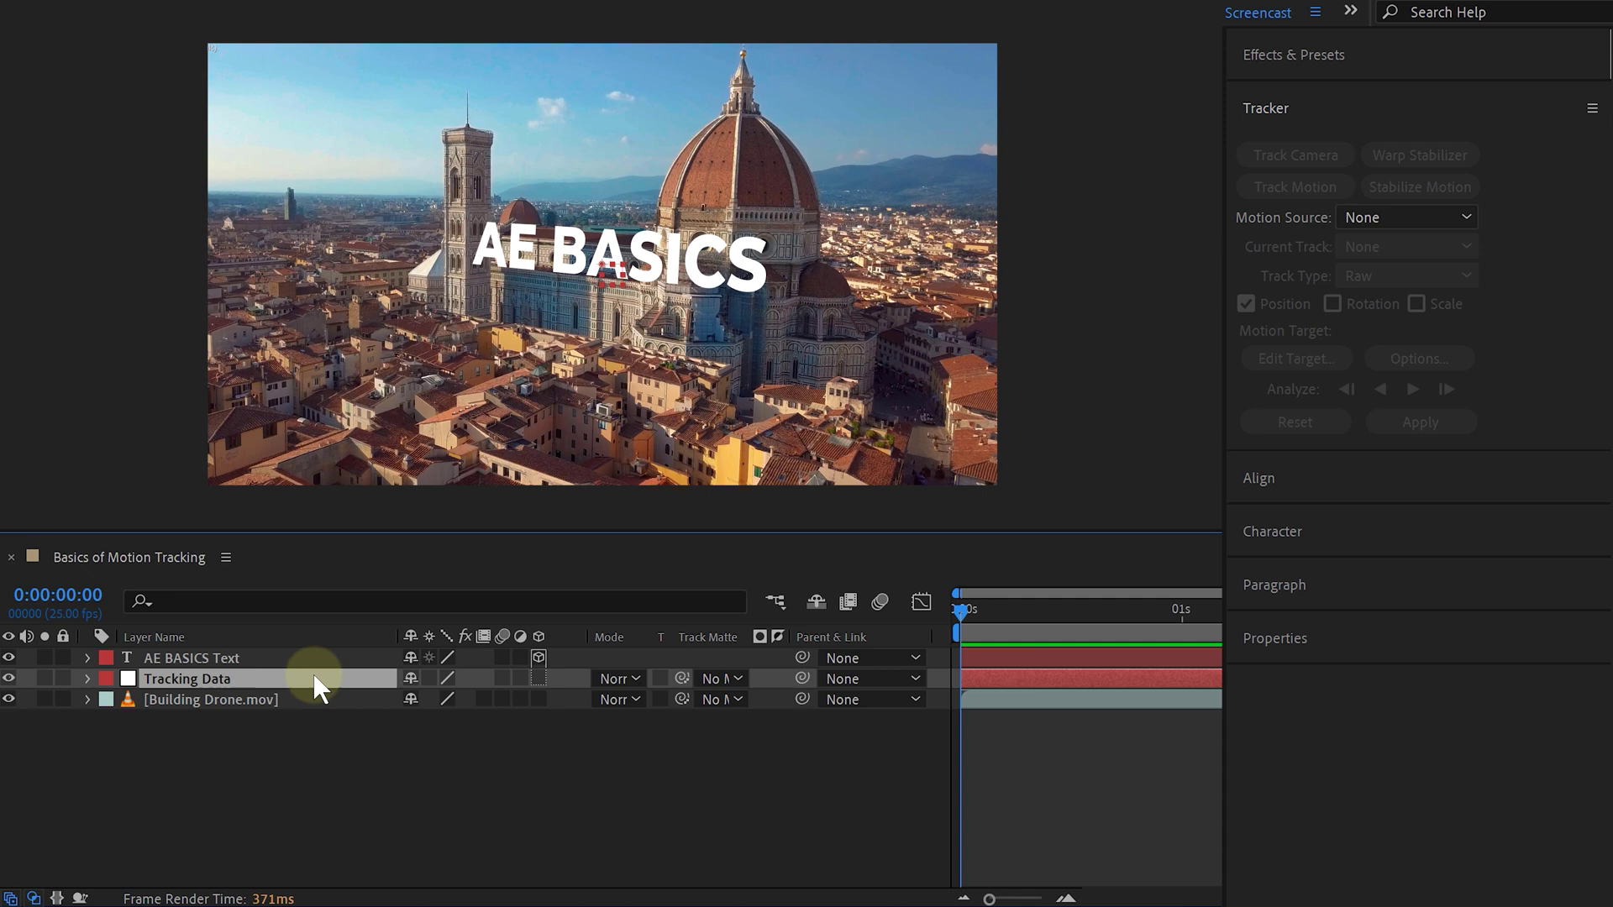
pyautogui.click(281, 697)
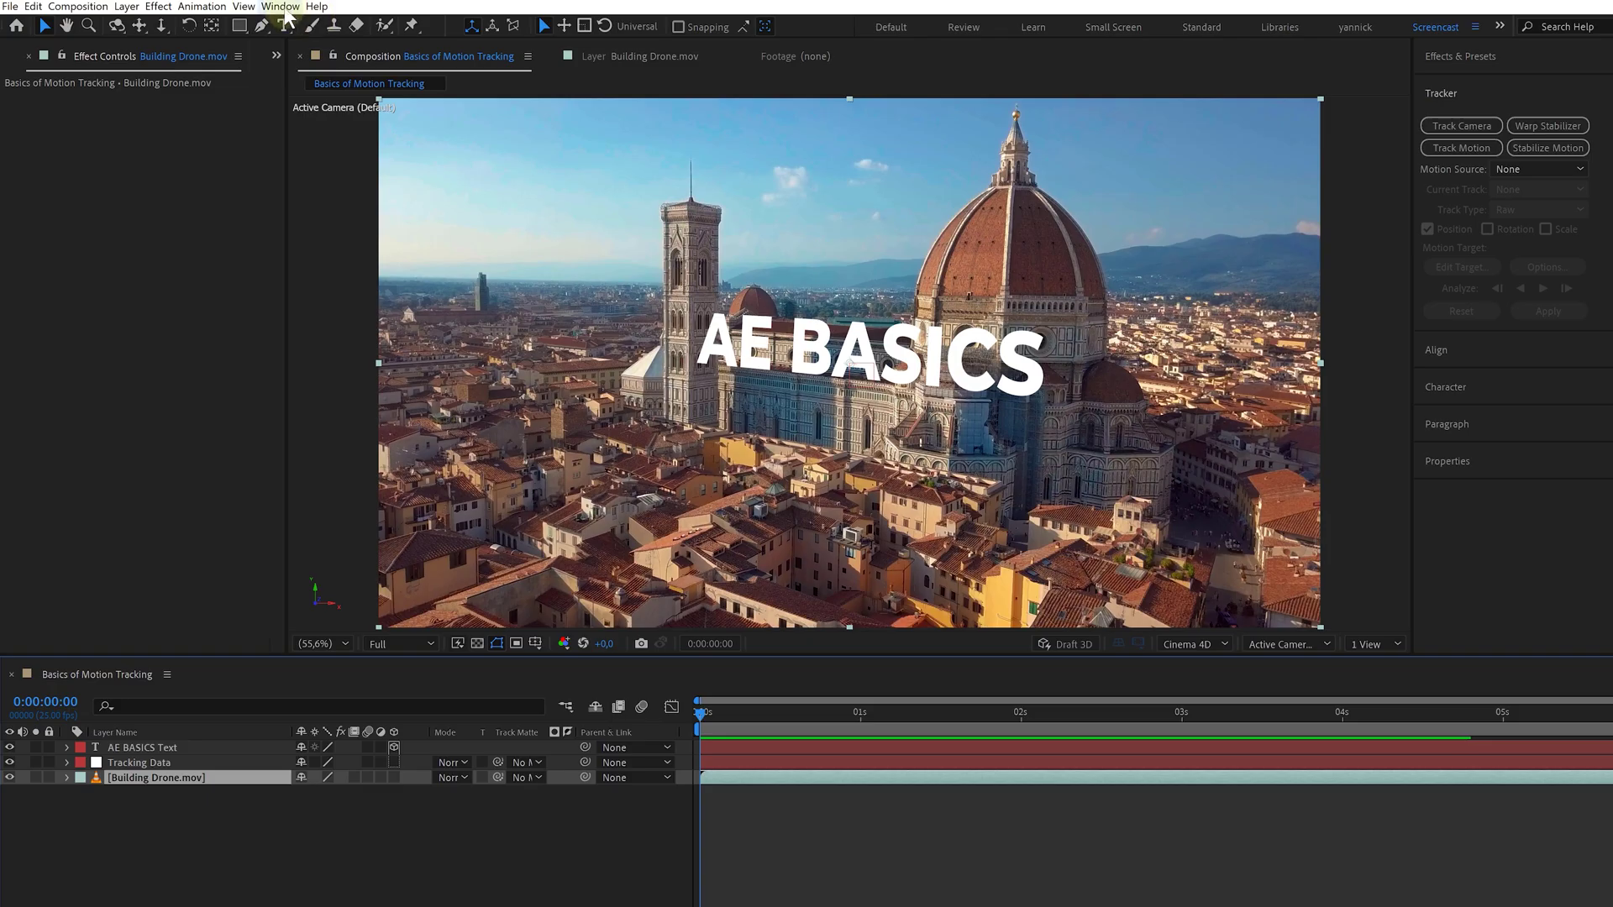
# - Show the Tracker panel from the Window menu
pyautogui.click(280, 6)
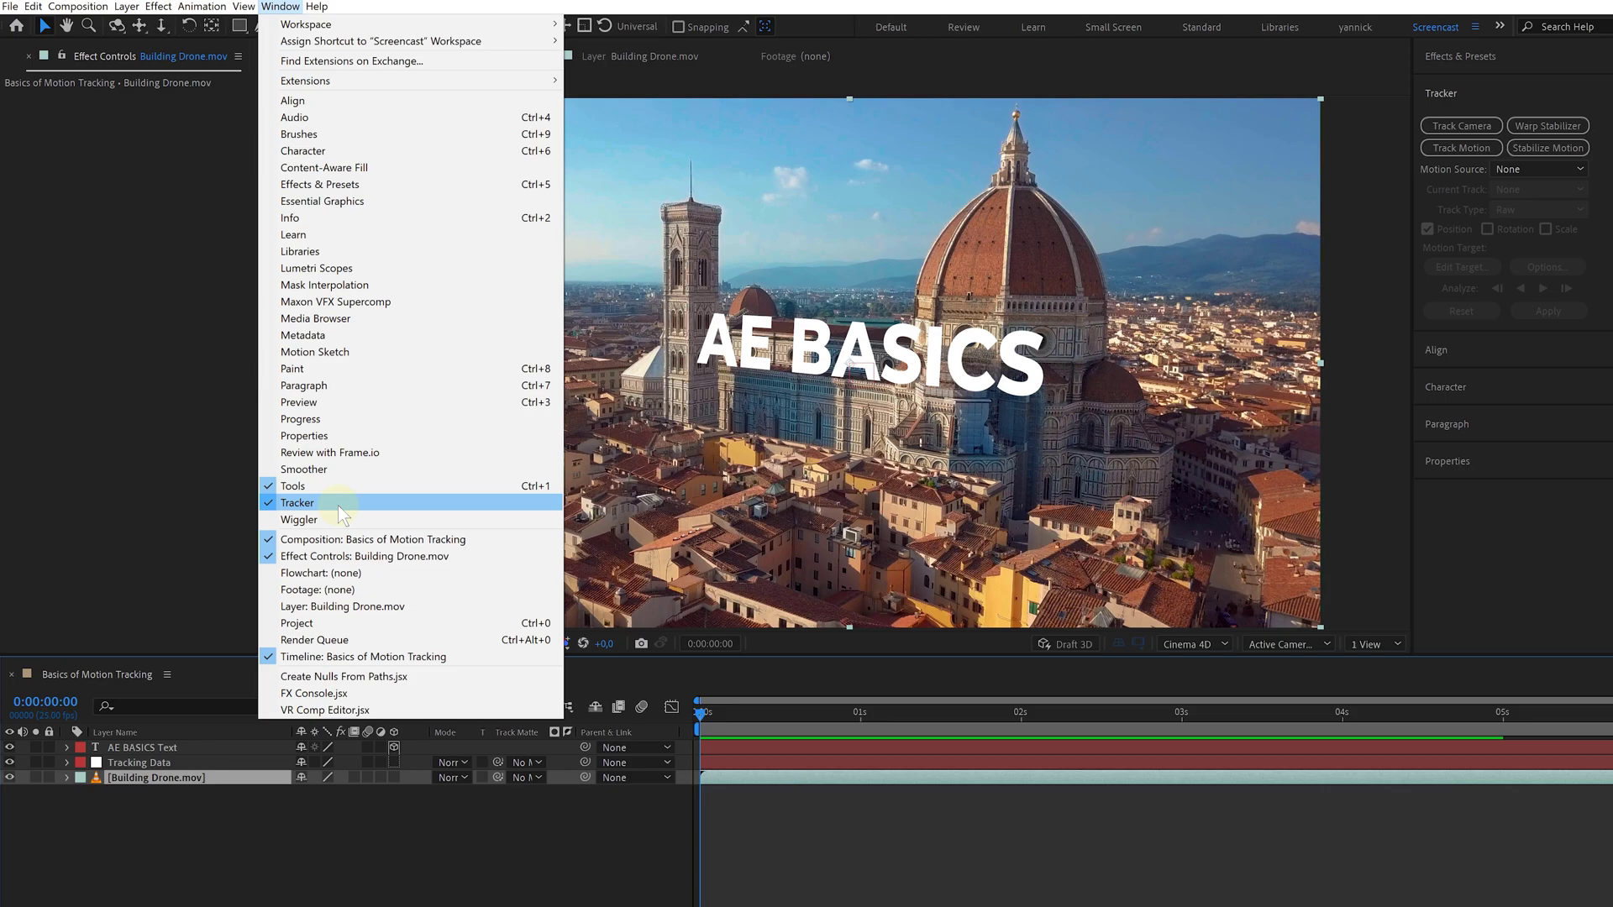
pyautogui.click(372, 502)
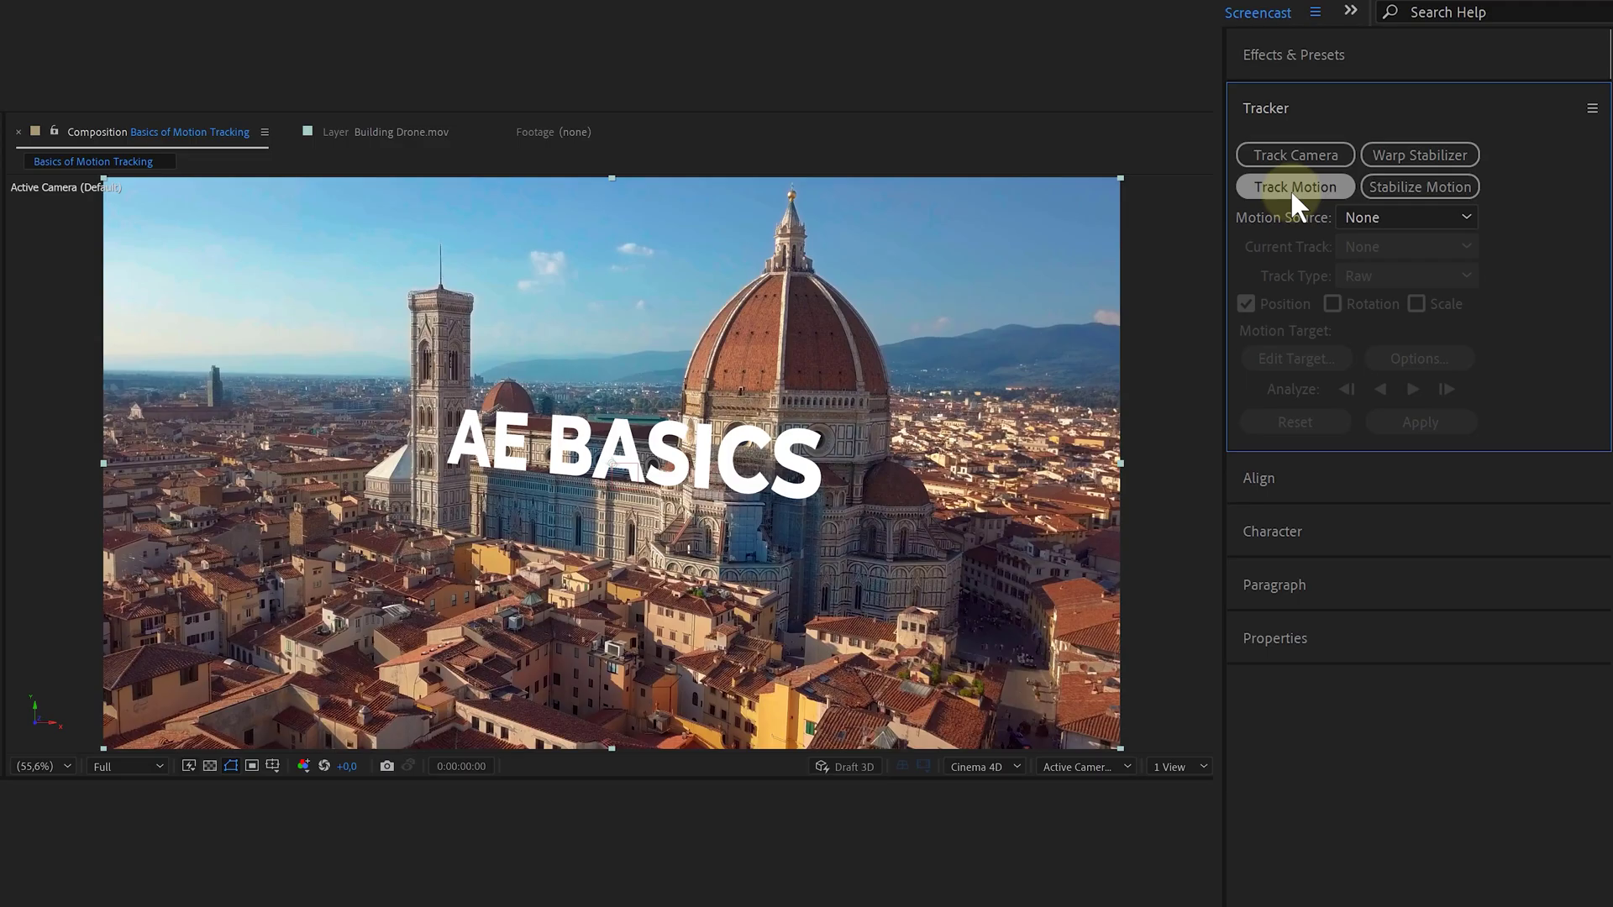
# - Start Track Motion on Building Drone.mov and place Track Point 1 on a cathedral facade detail
pyautogui.click(1288, 188)
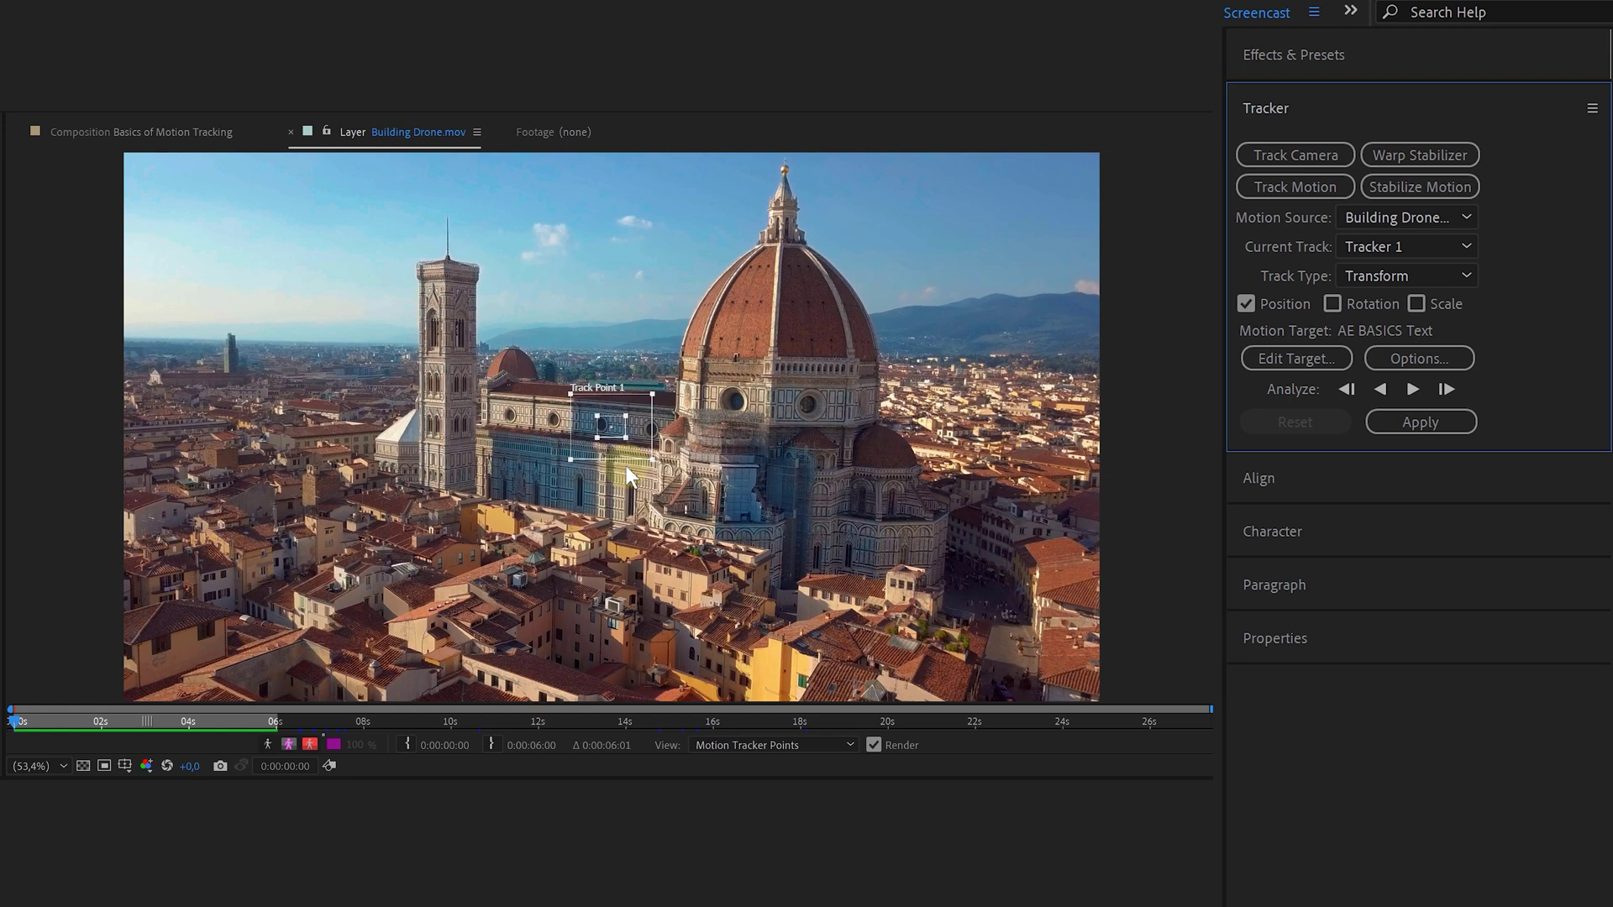
pyautogui.moveTo(603, 427); pyautogui.dragTo(637, 459)
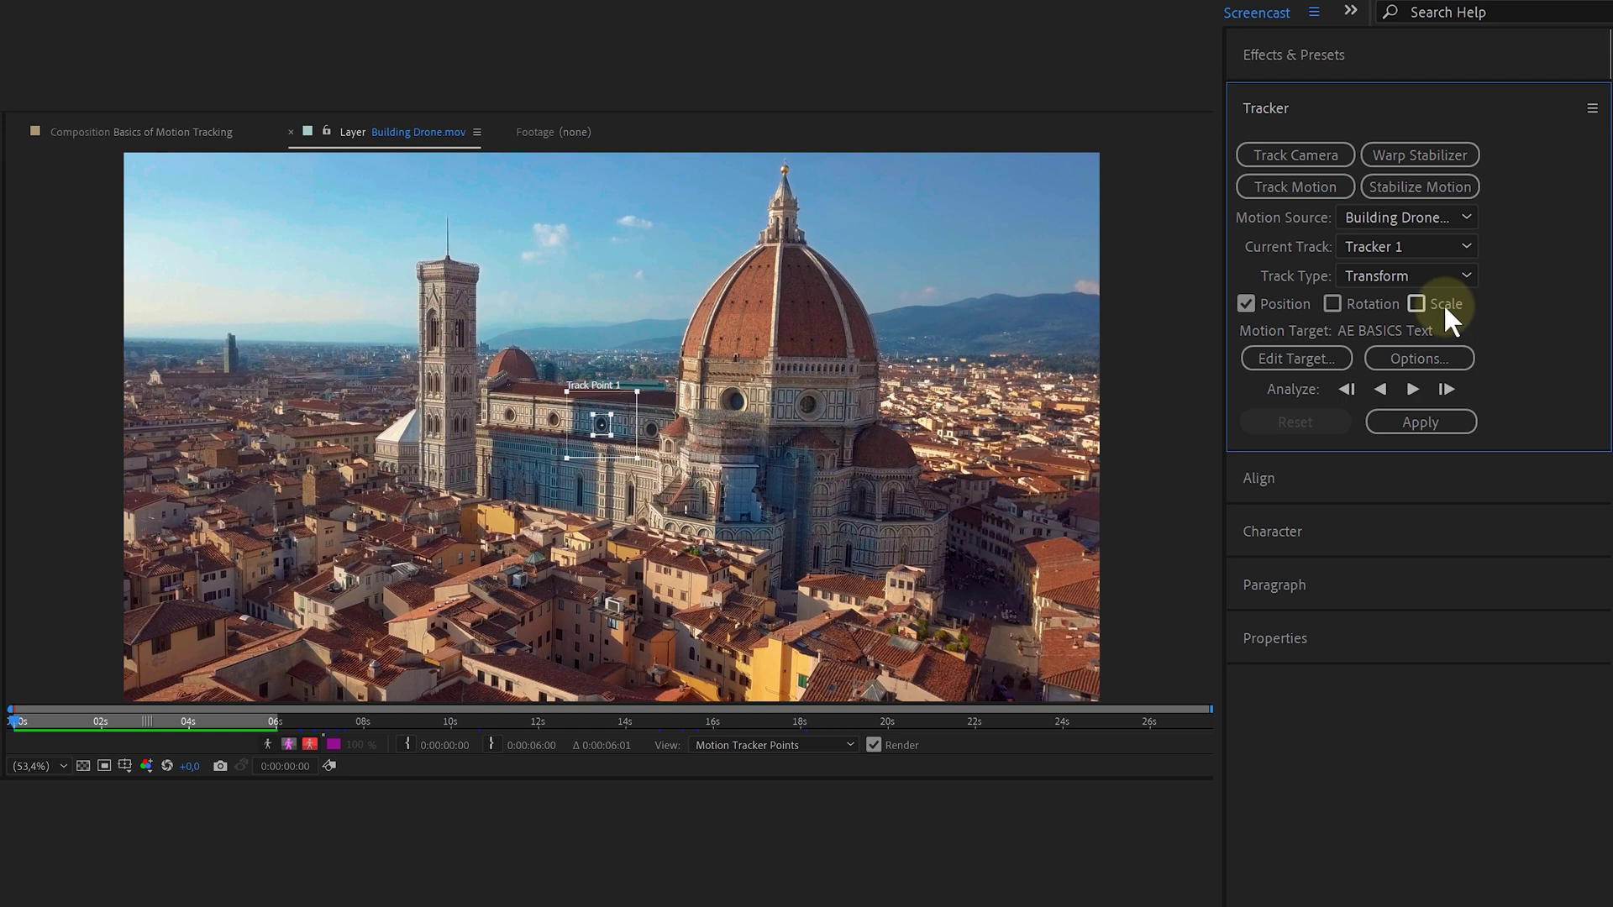
# - Enable Scale tracking and move Track Point 2 onto the distant tower at left
pyautogui.click(1416, 306)
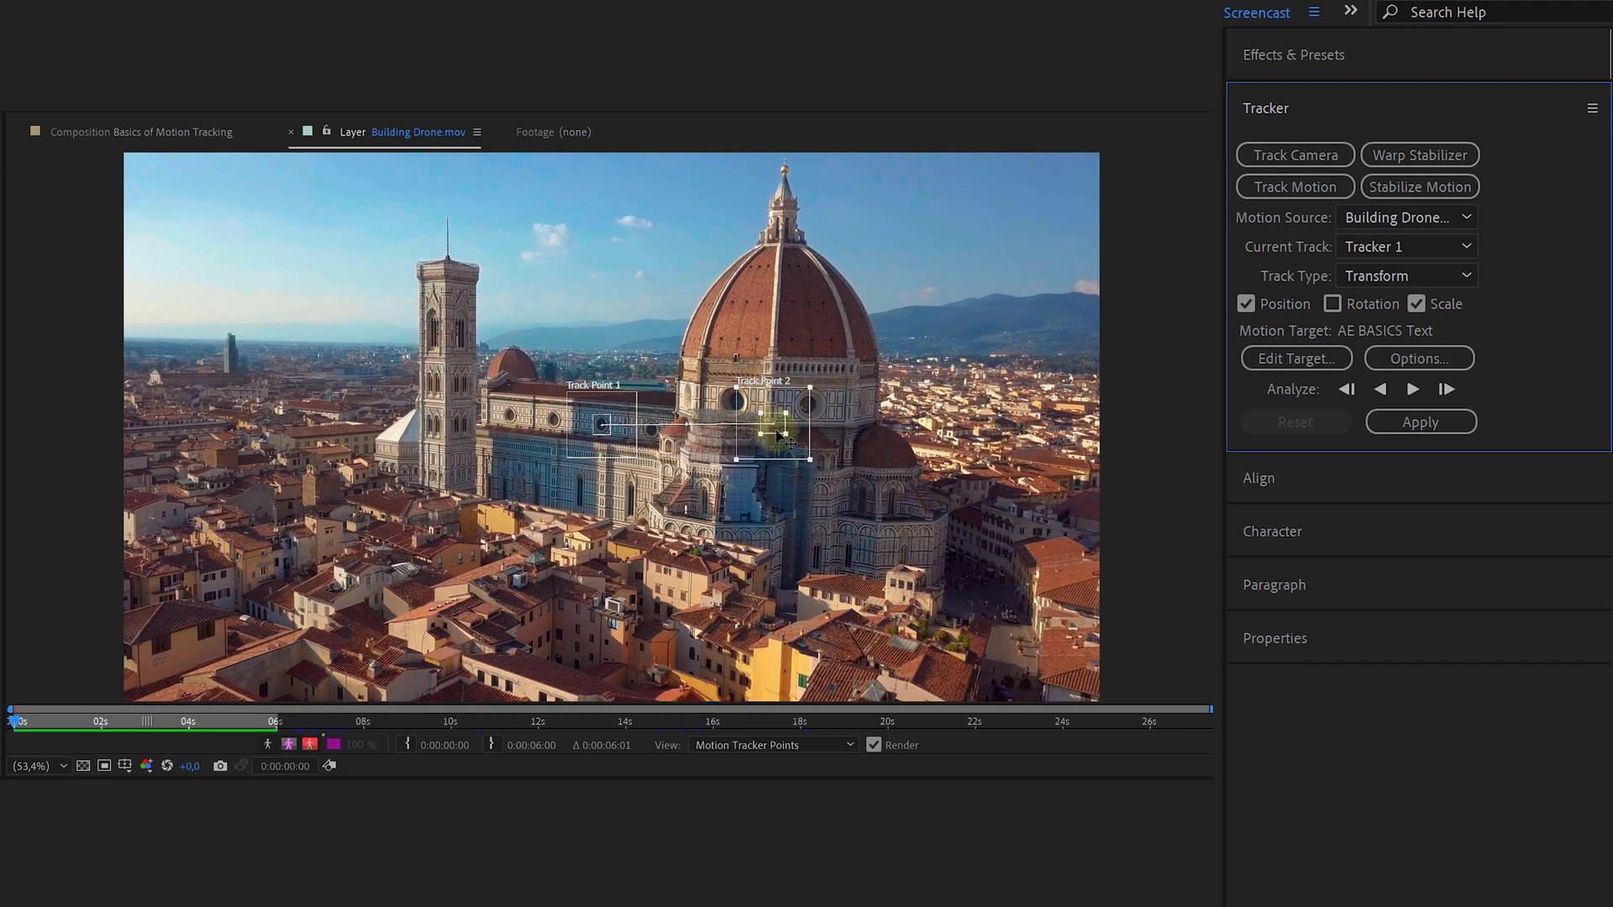
pyautogui.moveTo(773, 426); pyautogui.dragTo(237, 352)
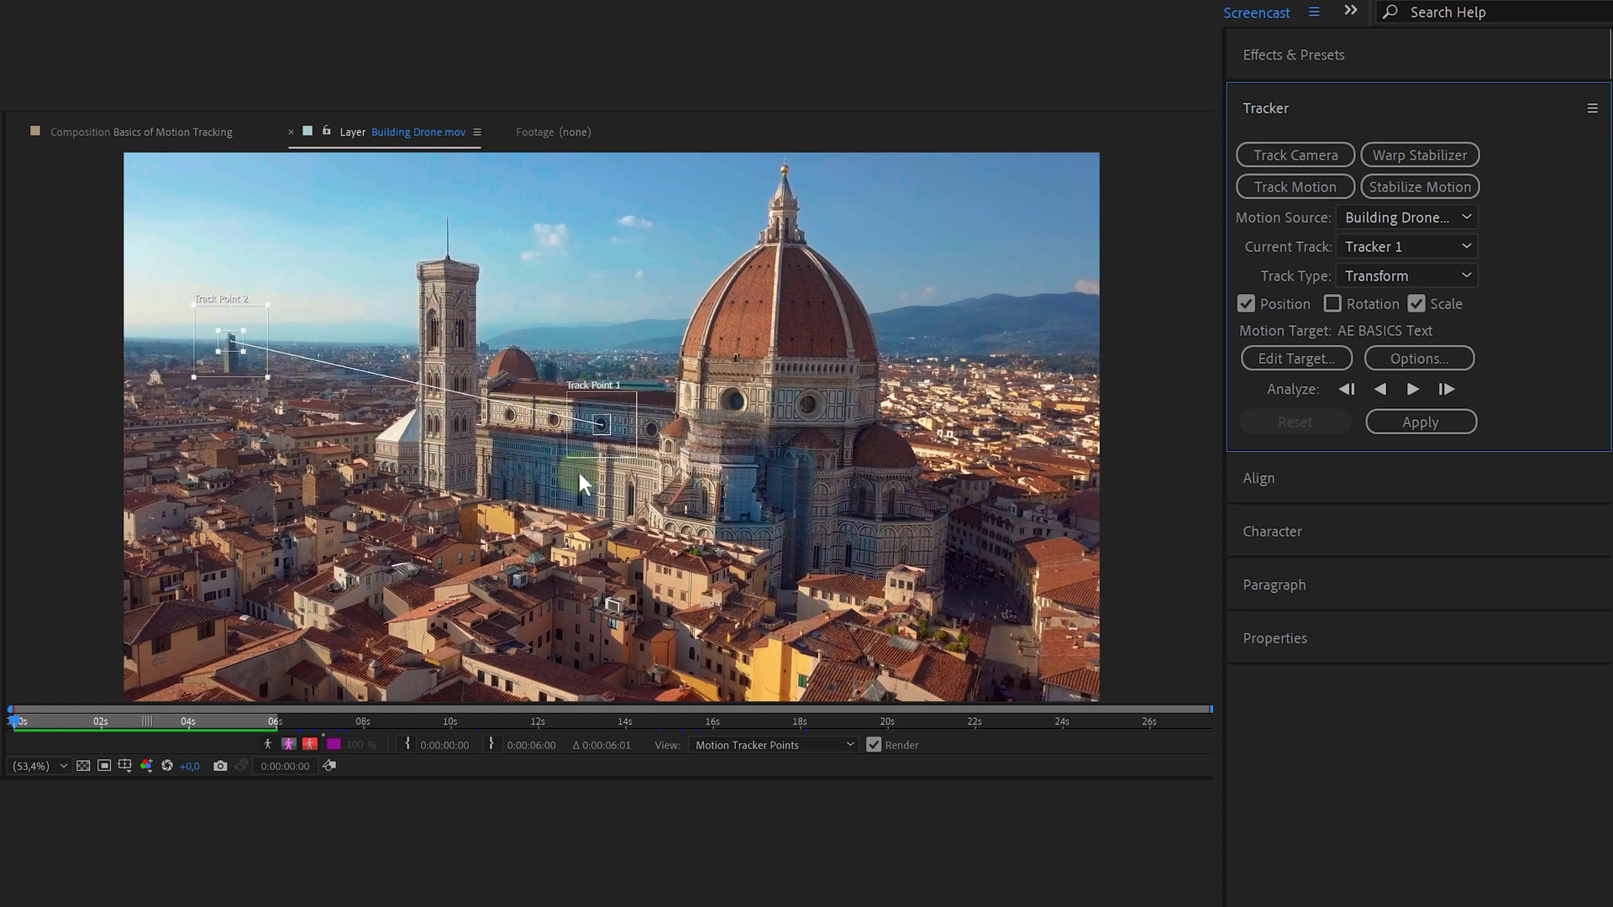
# - Turn Scale off, then analyze Track Point 1 forward and stop it partway through
pyautogui.click(1414, 303)
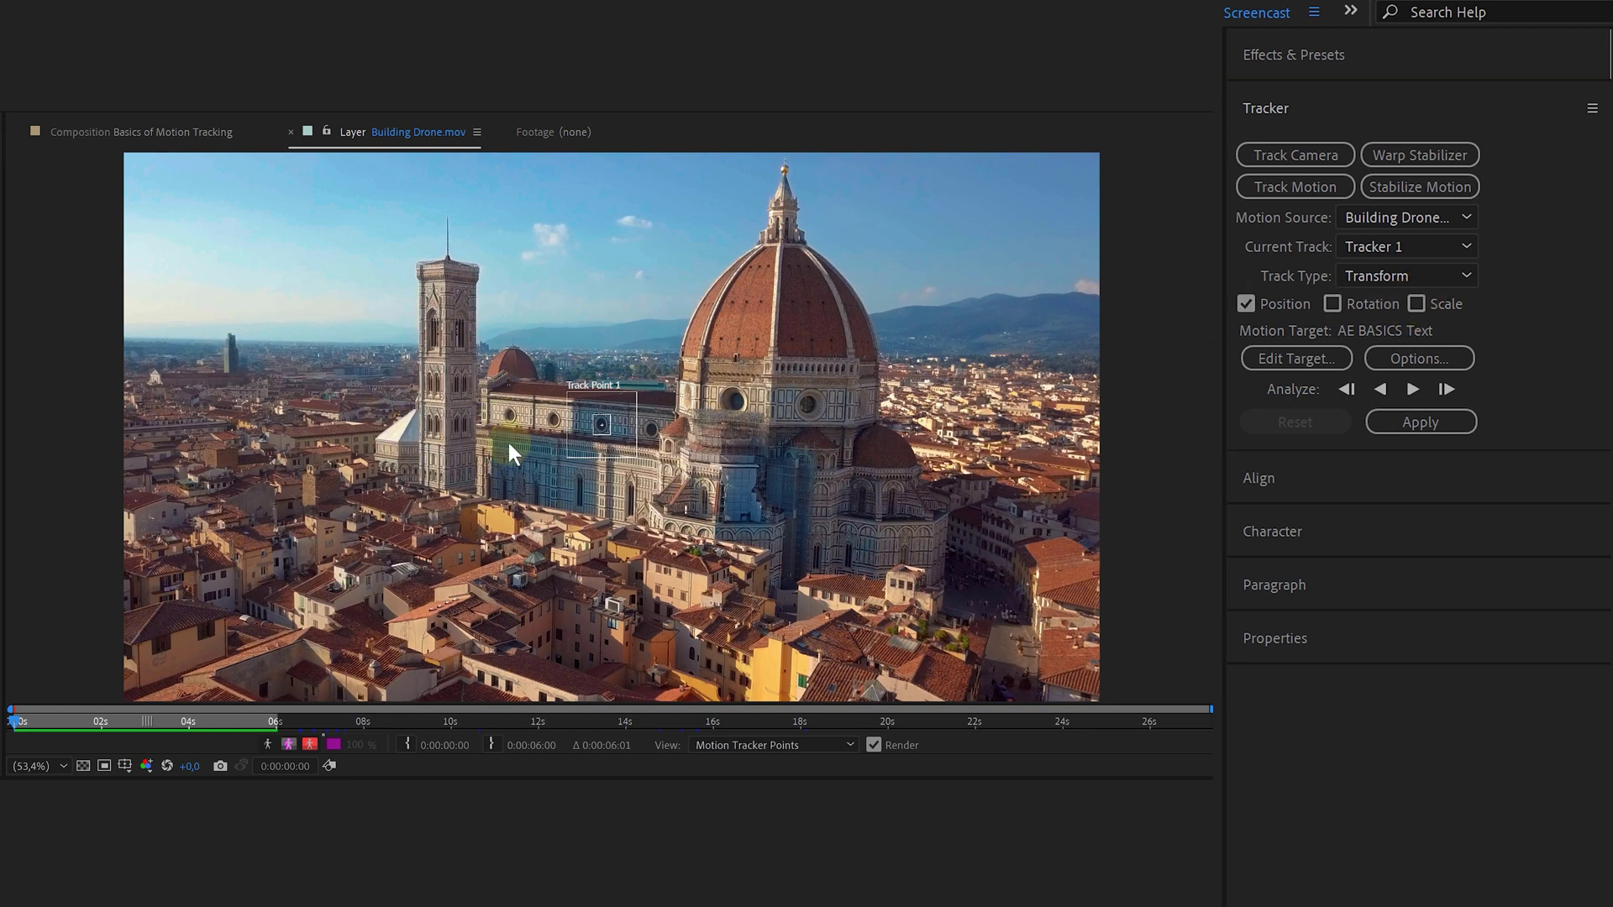
pyautogui.click(1413, 389)
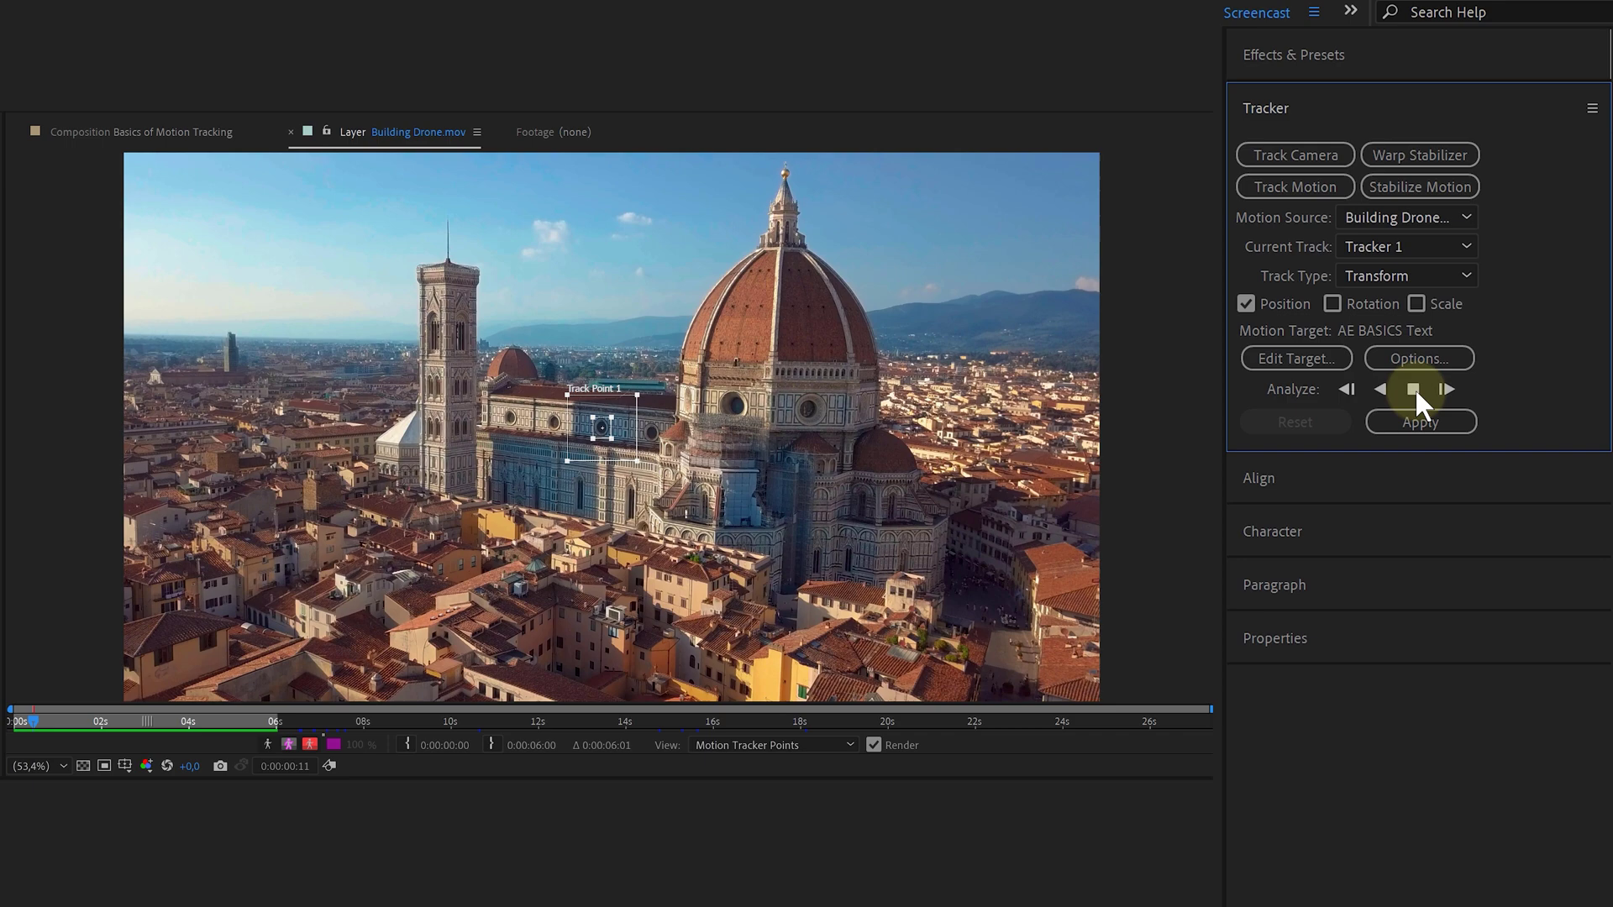
pyautogui.click(1415, 388)
pyautogui.scroll(8, 622, 445)
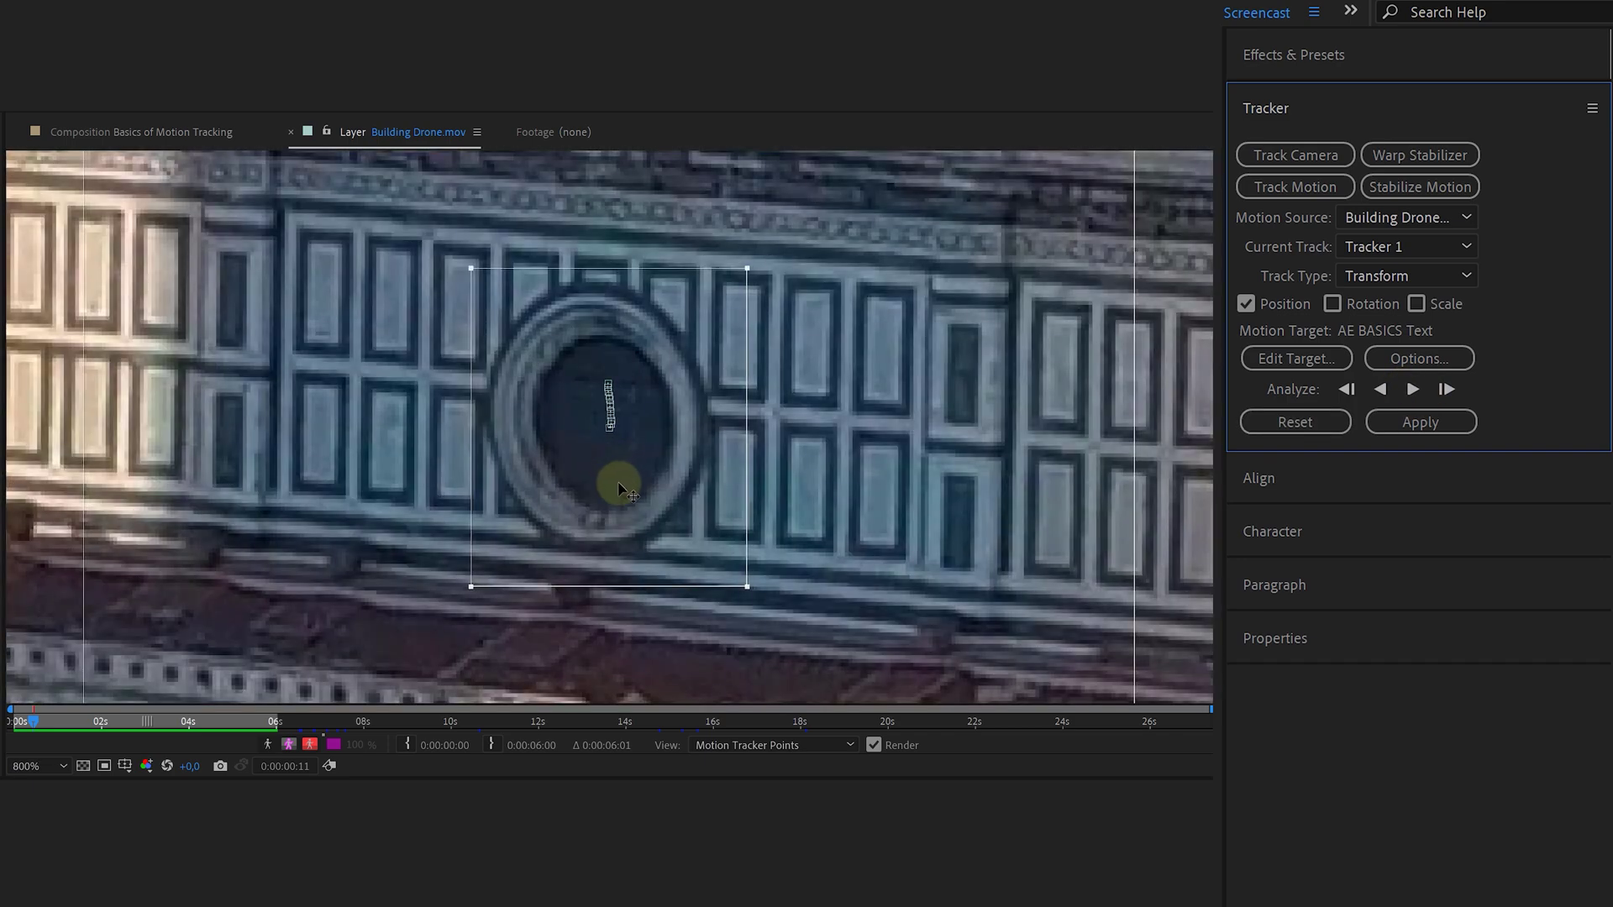
pyautogui.click(1412, 389)
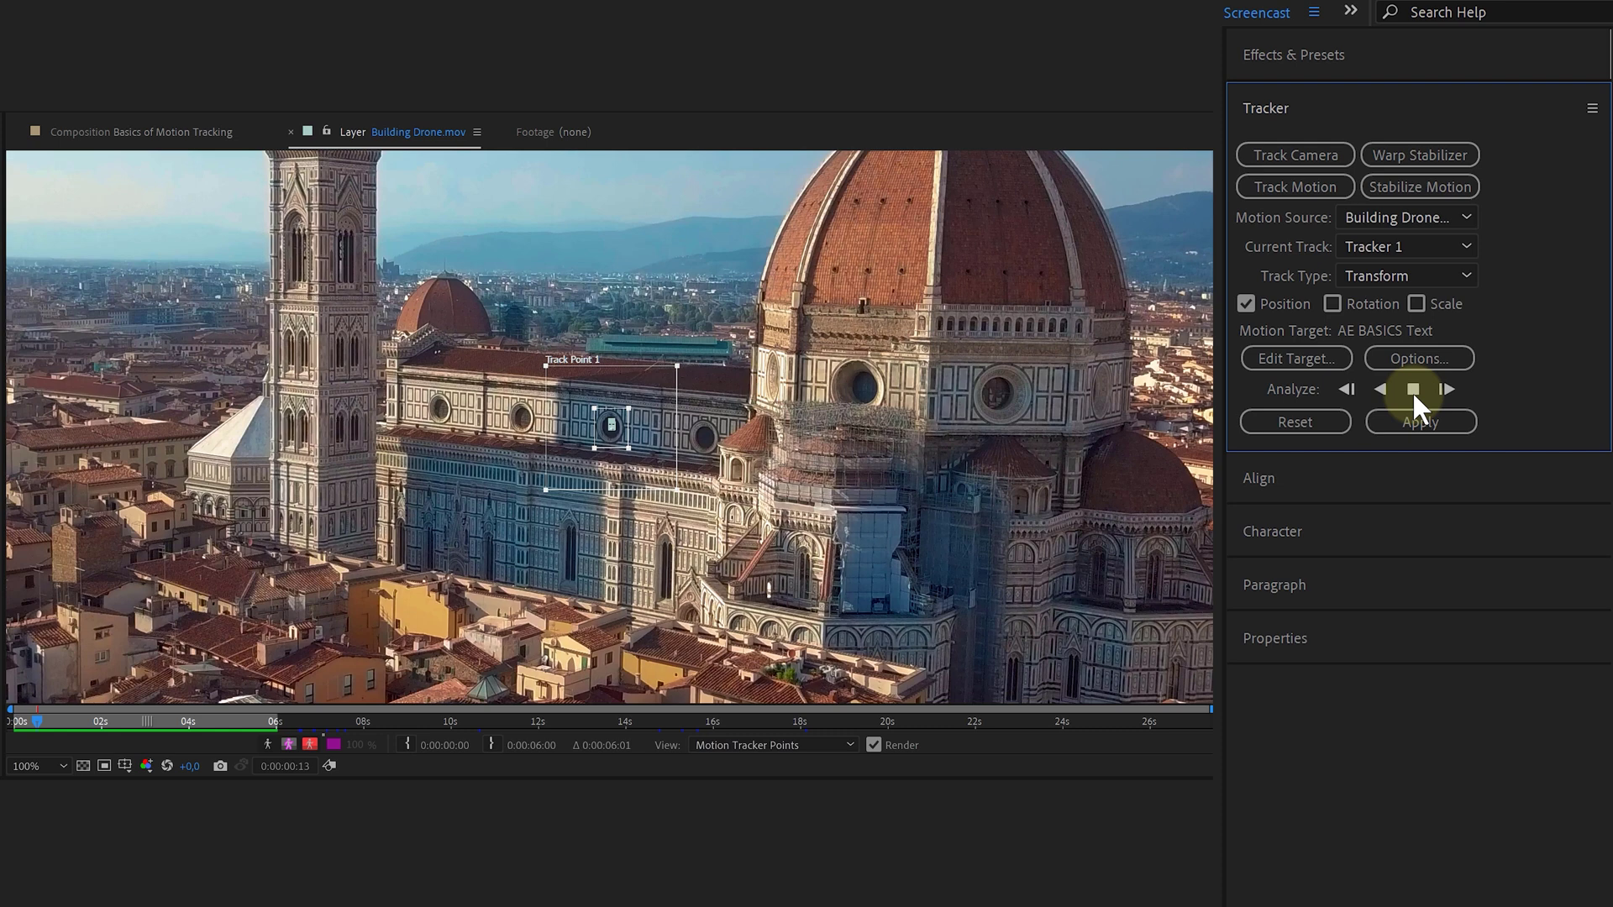
pyautogui.click(1412, 389)
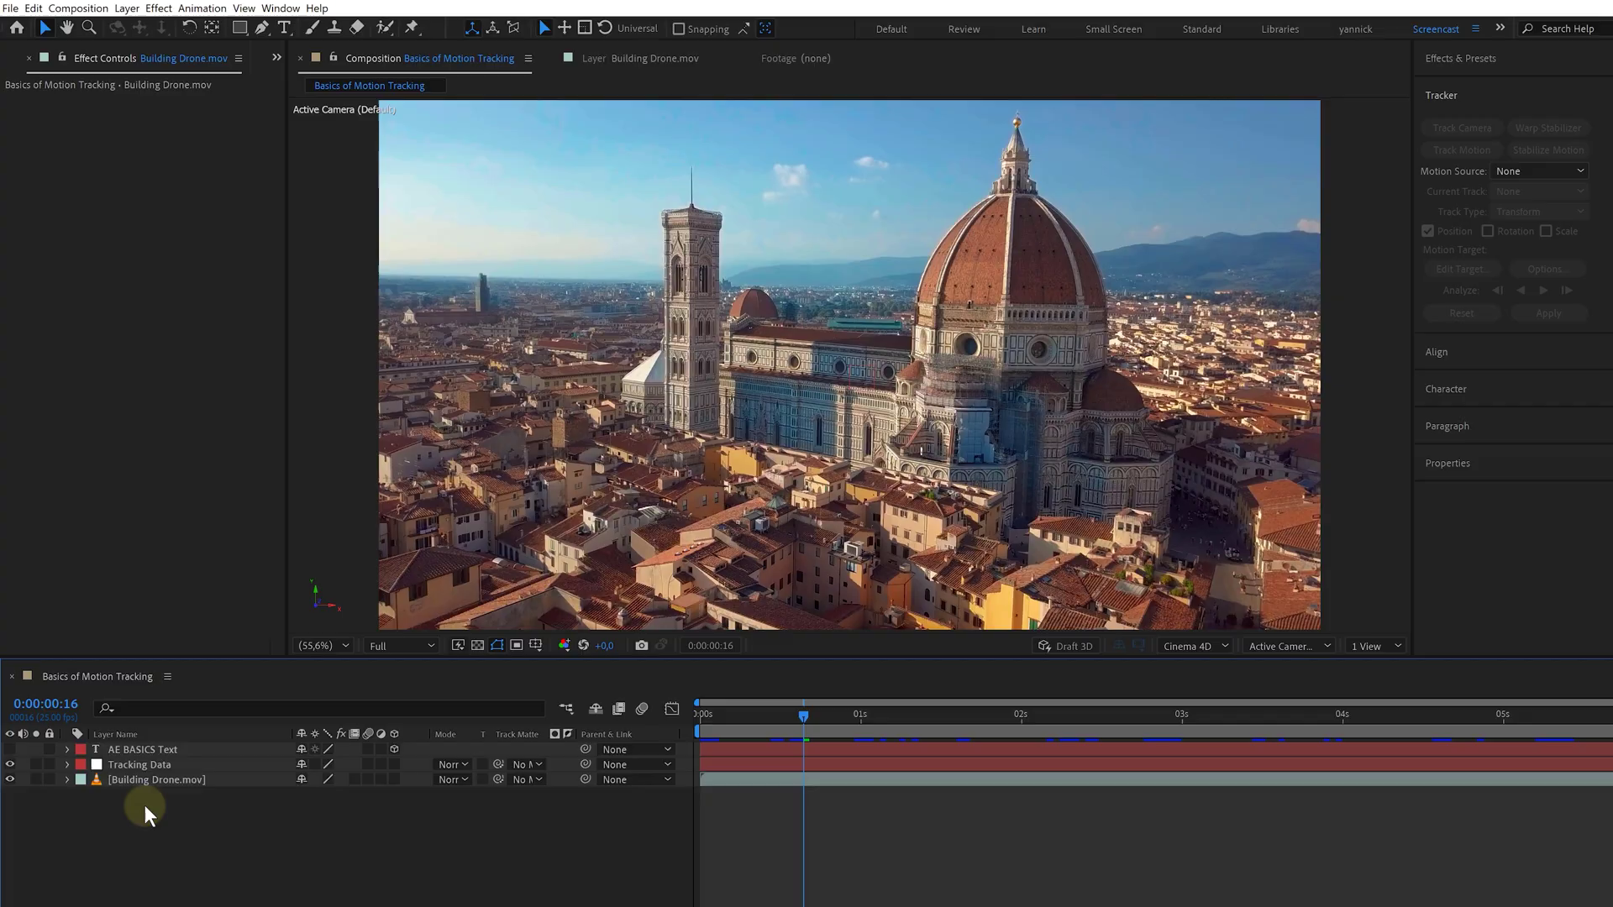
# - Apply Curves to Building Drone.mov and drag a steep S-curve for extreme contrast
pyautogui.click(145, 780)
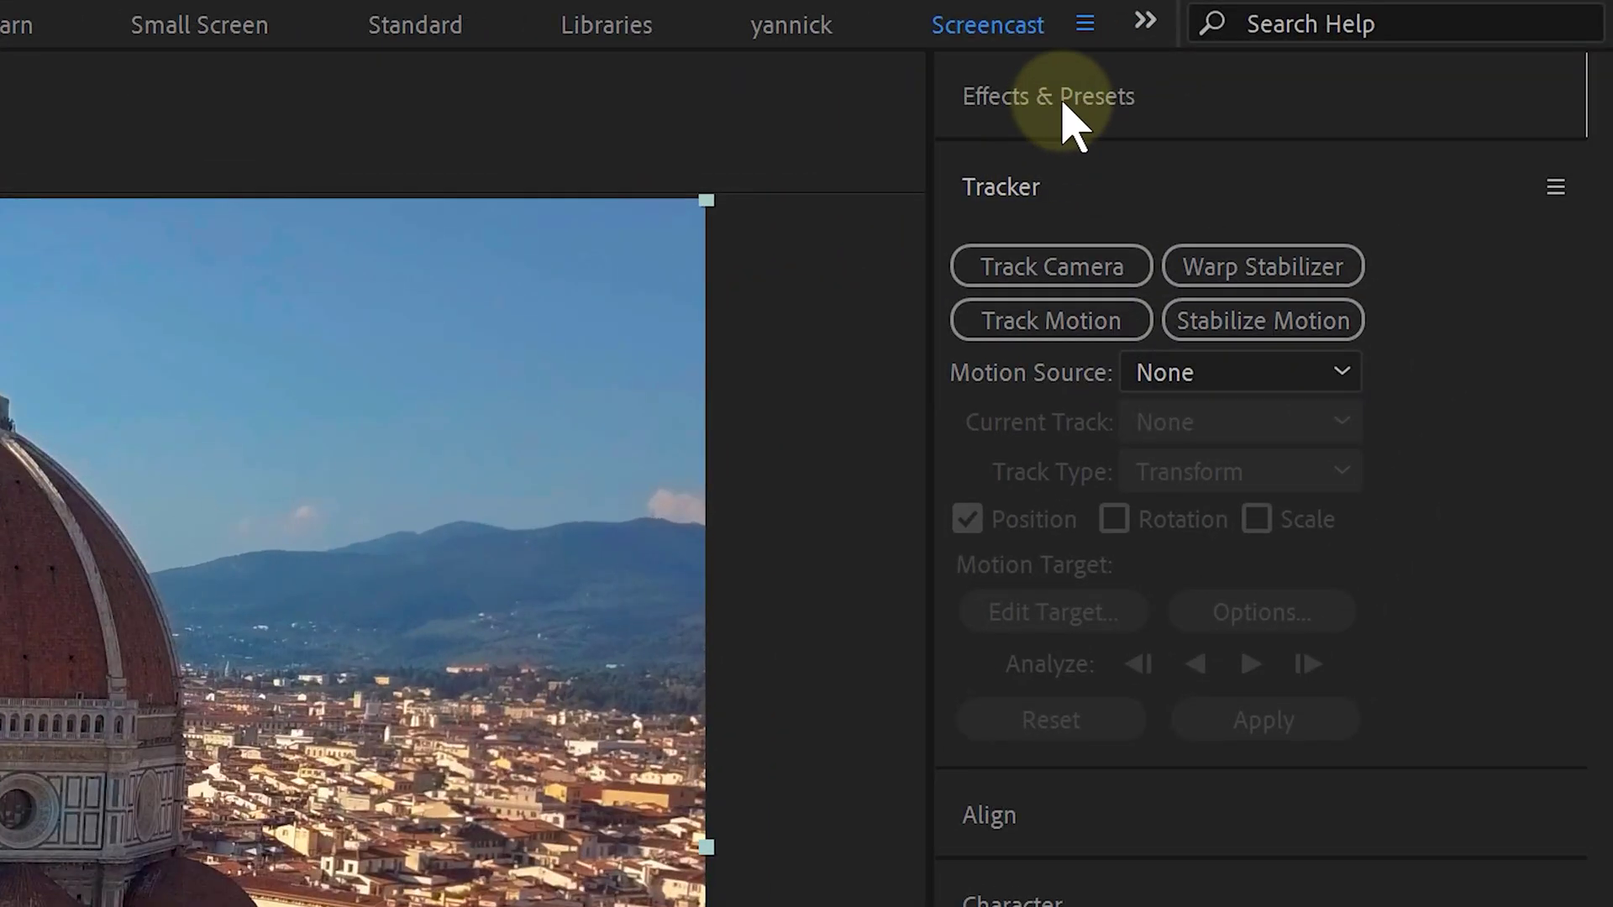
pyautogui.click(1463, 58)
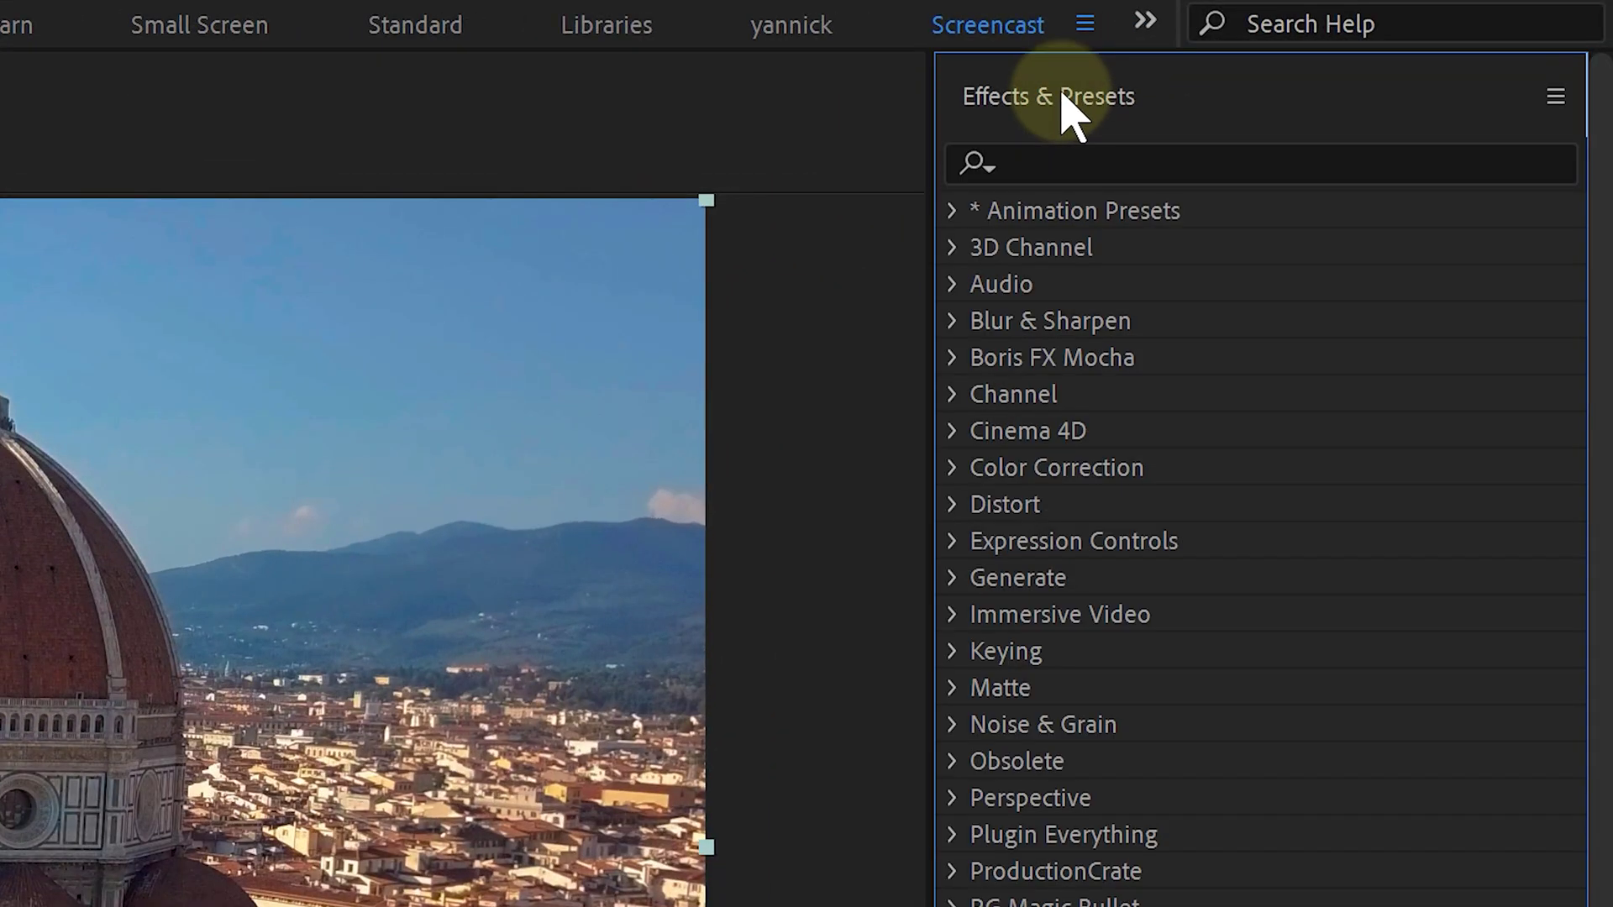
pyautogui.click(1328, 161)
pyautogui.write('curves')
pyautogui.click(1132, 394)
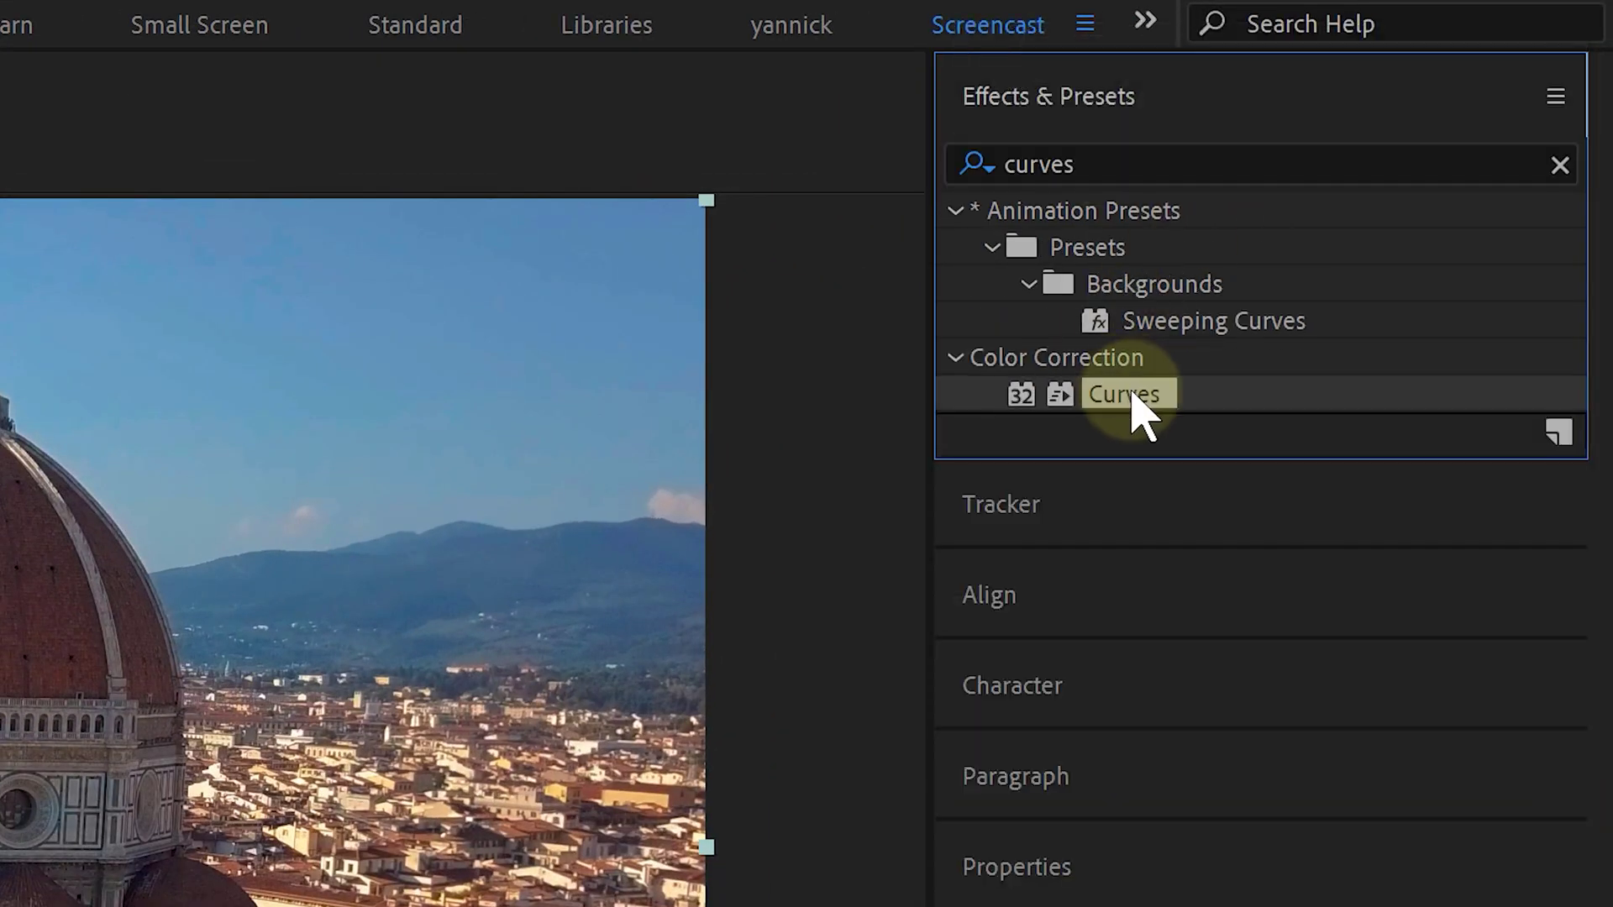
pyautogui.doubleClick(1133, 394)
pyautogui.moveTo(294, 374); pyautogui.dragTo(280, 317)
pyautogui.moveTo(201, 466); pyautogui.dragTo(223, 514)
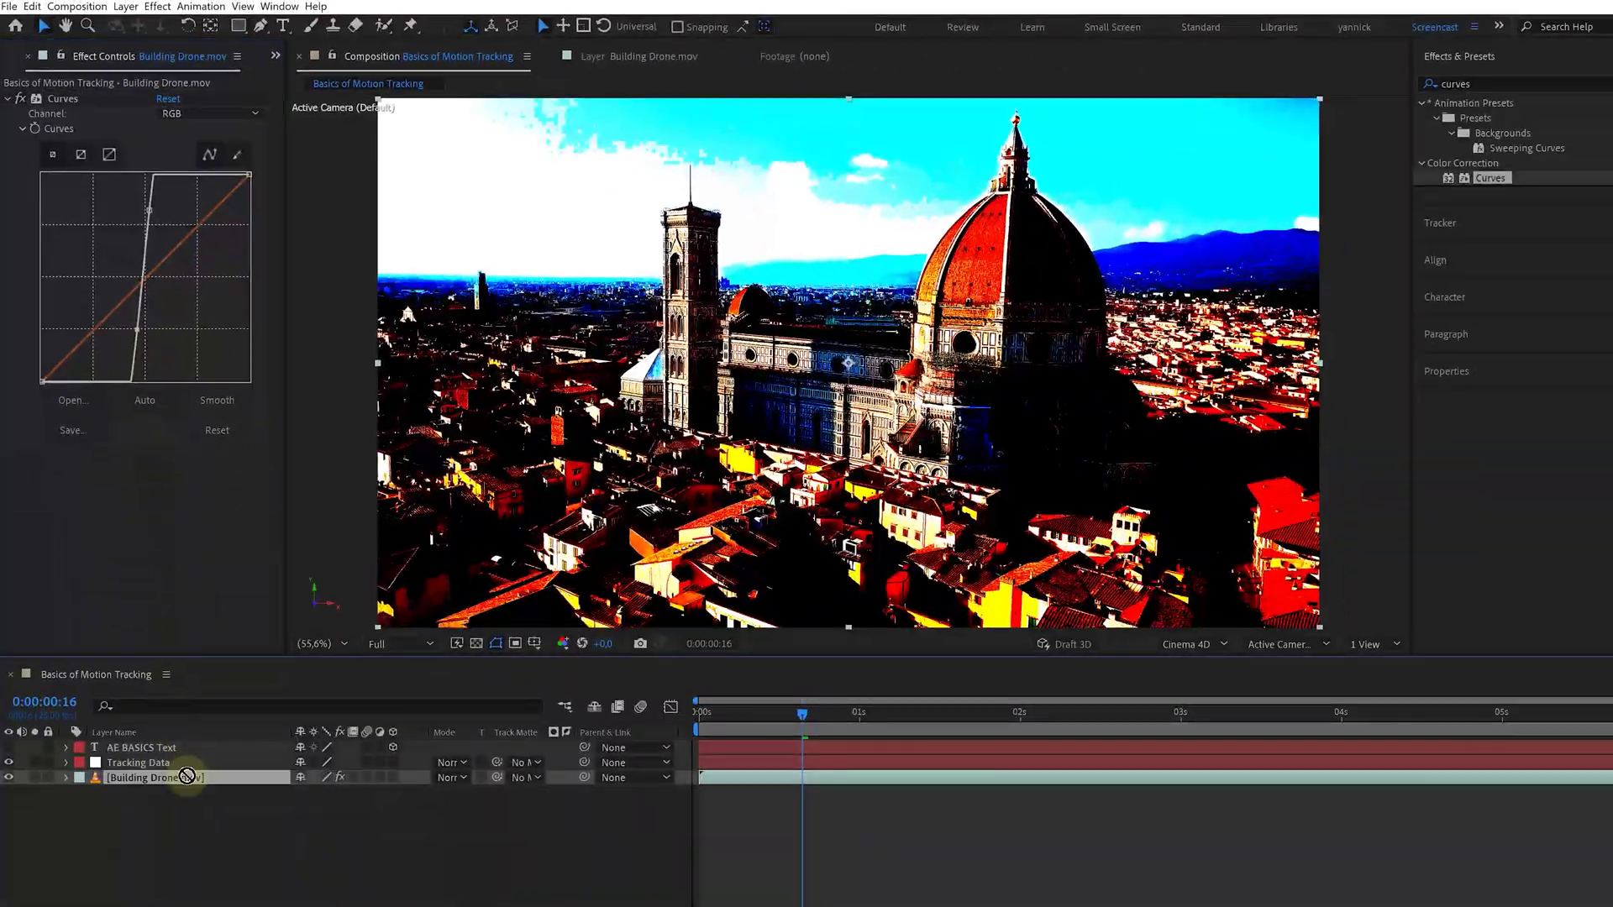
# - Pre-compose the Building Drone.mov layer into a comp named 'Contrast'
pyautogui.rightClick(193, 778)
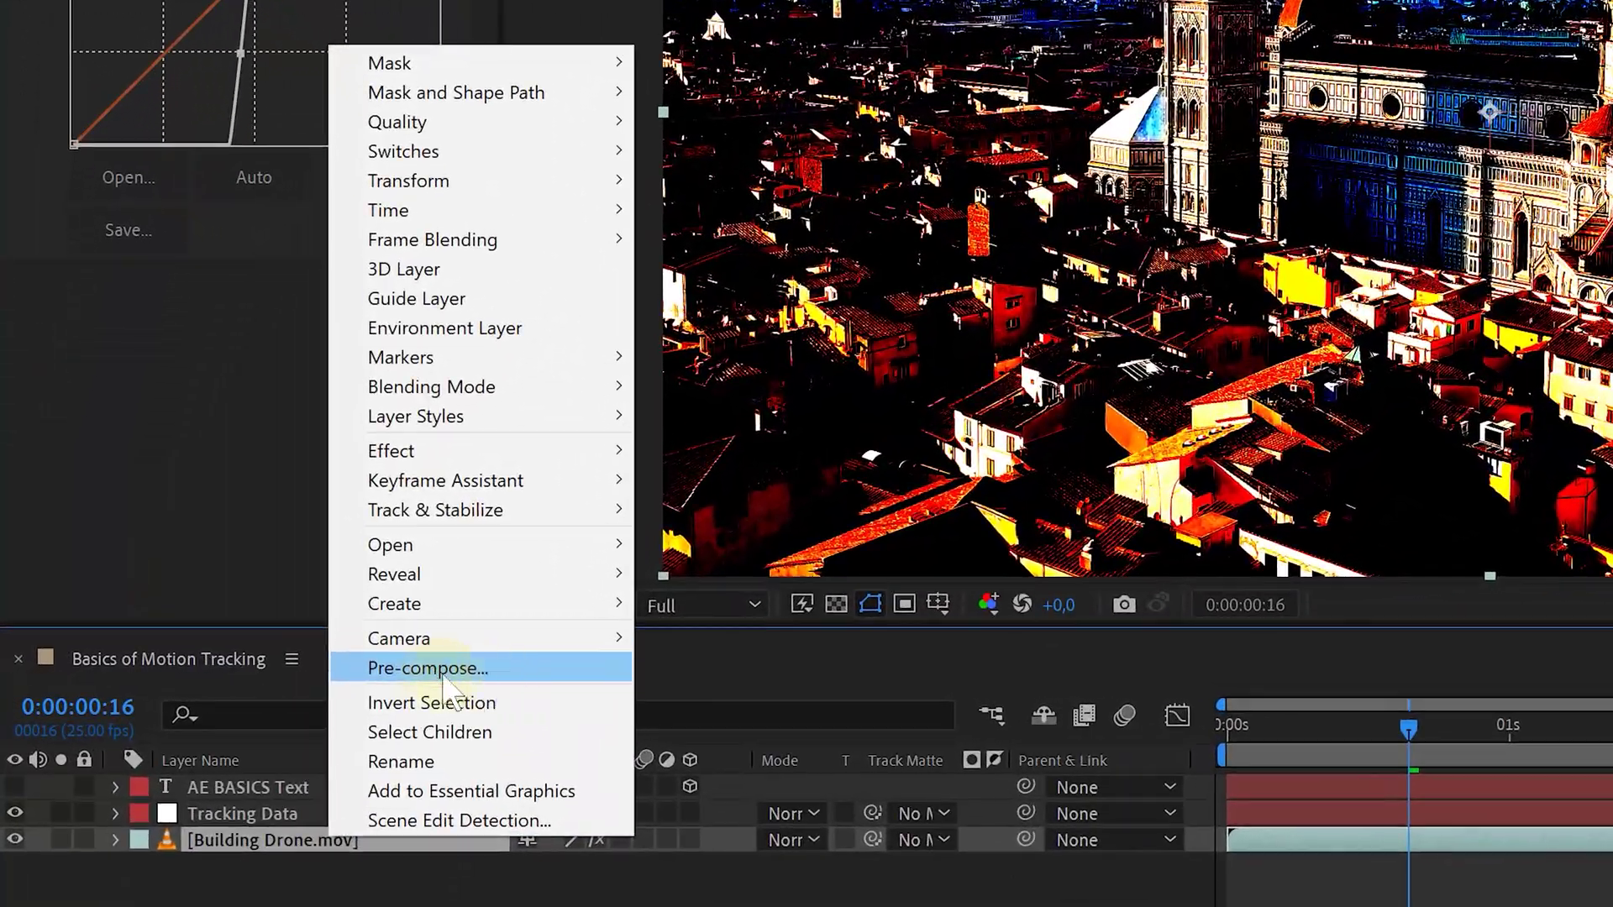
pyautogui.click(246, 679)
pyautogui.write('Contrast')
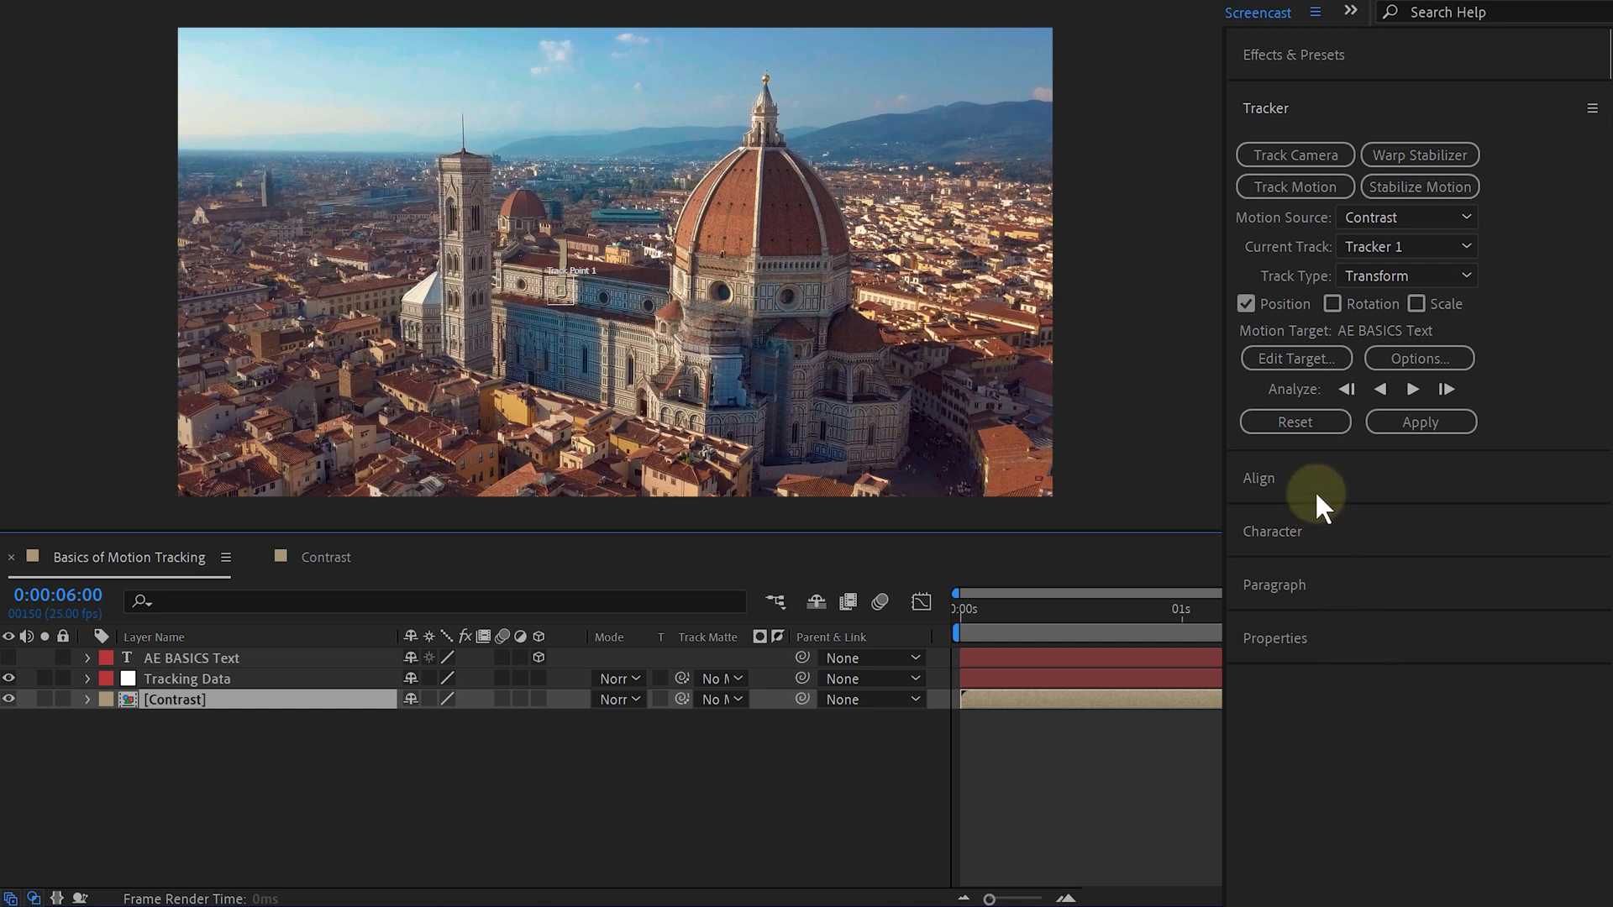
# - Set the Tracking Data null as the tracker's target and apply the track to it
pyautogui.click(1304, 358)
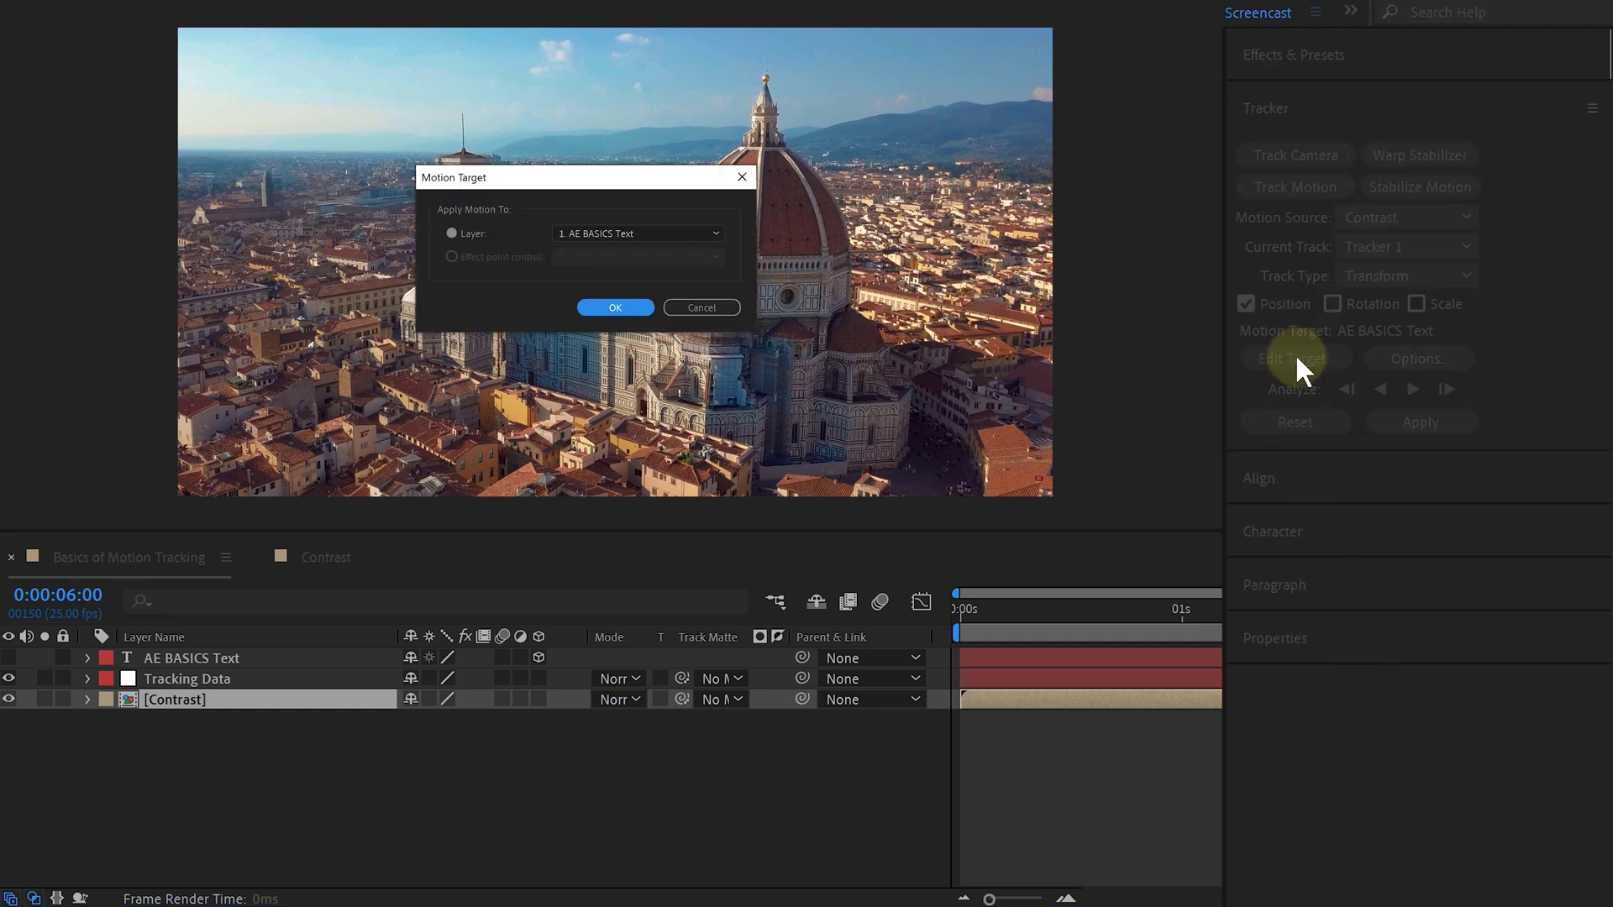
pyautogui.click(731, 225)
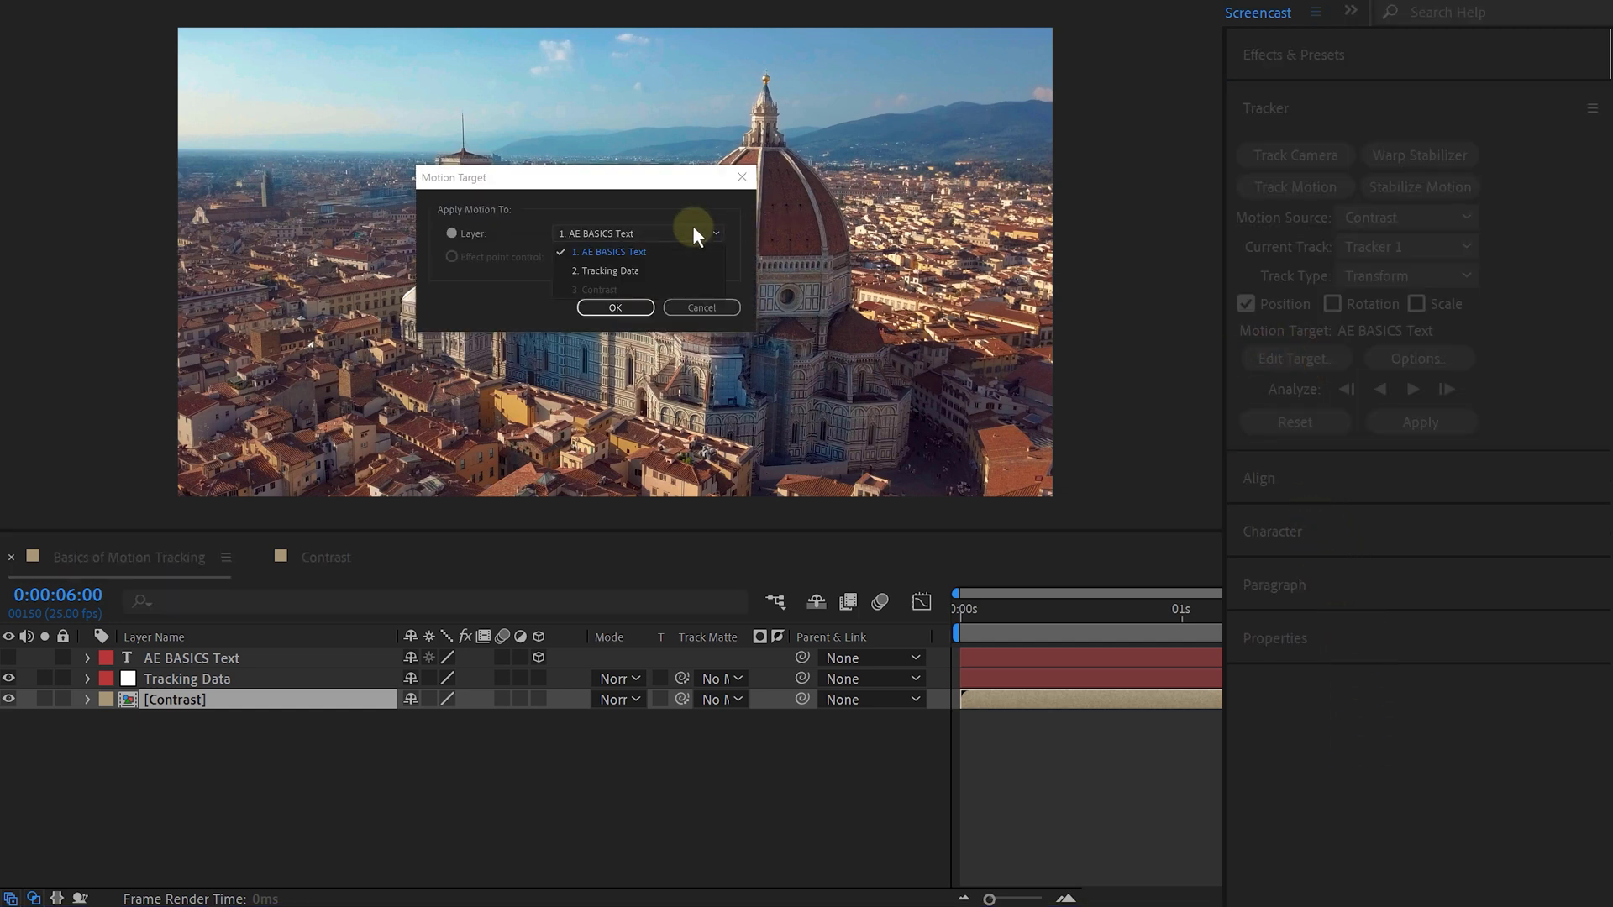
pyautogui.click(632, 270)
pyautogui.click(626, 304)
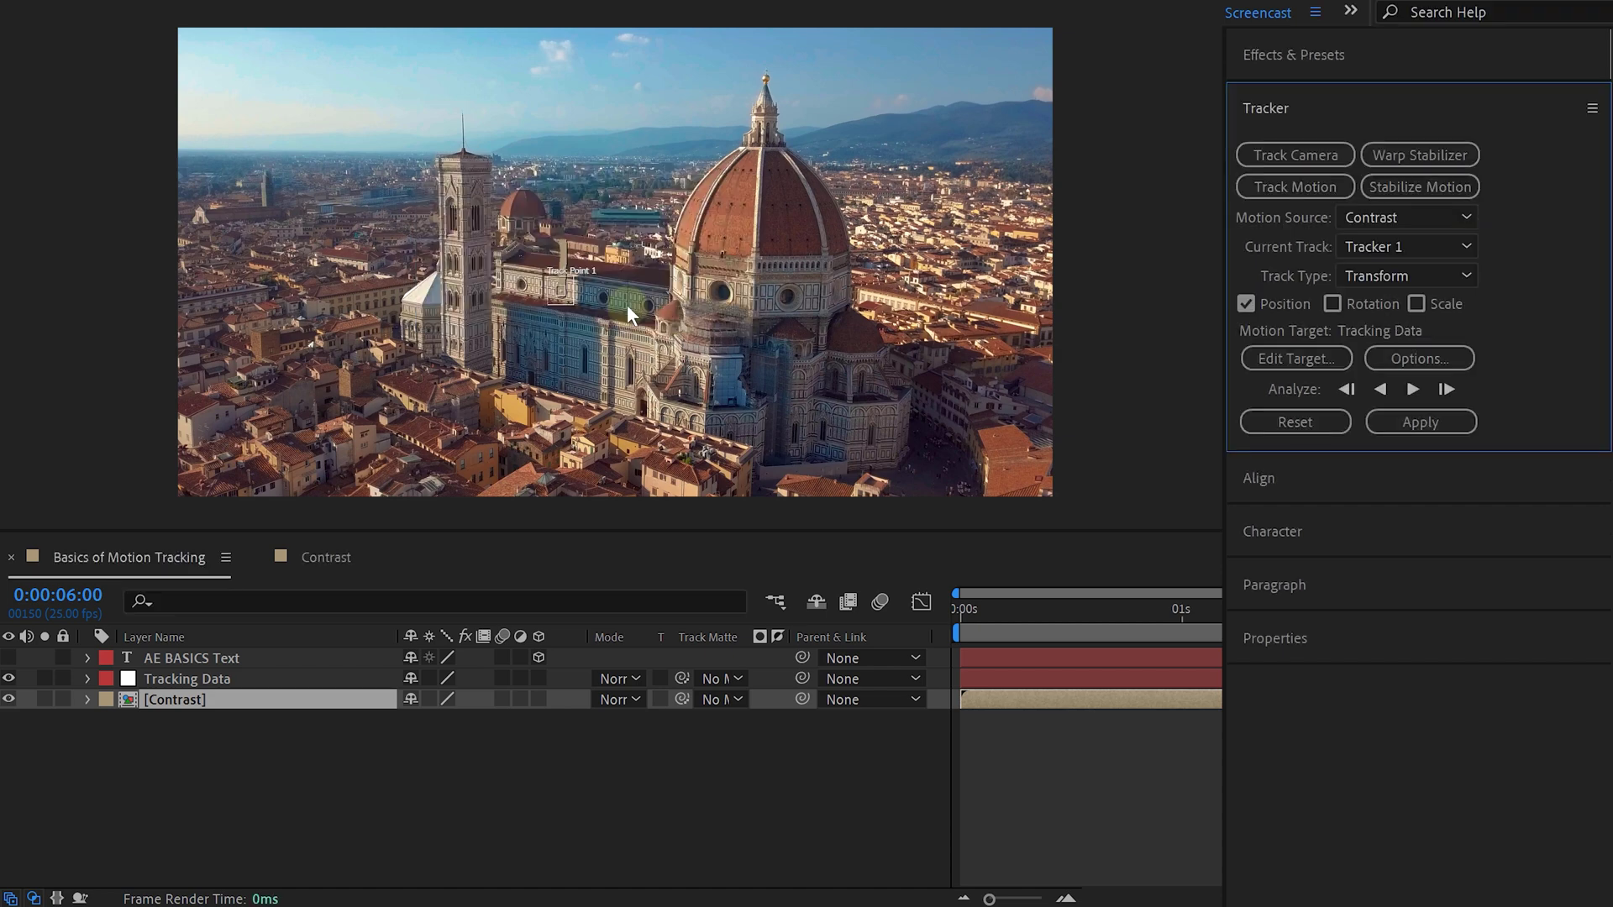
pyautogui.click(1417, 423)
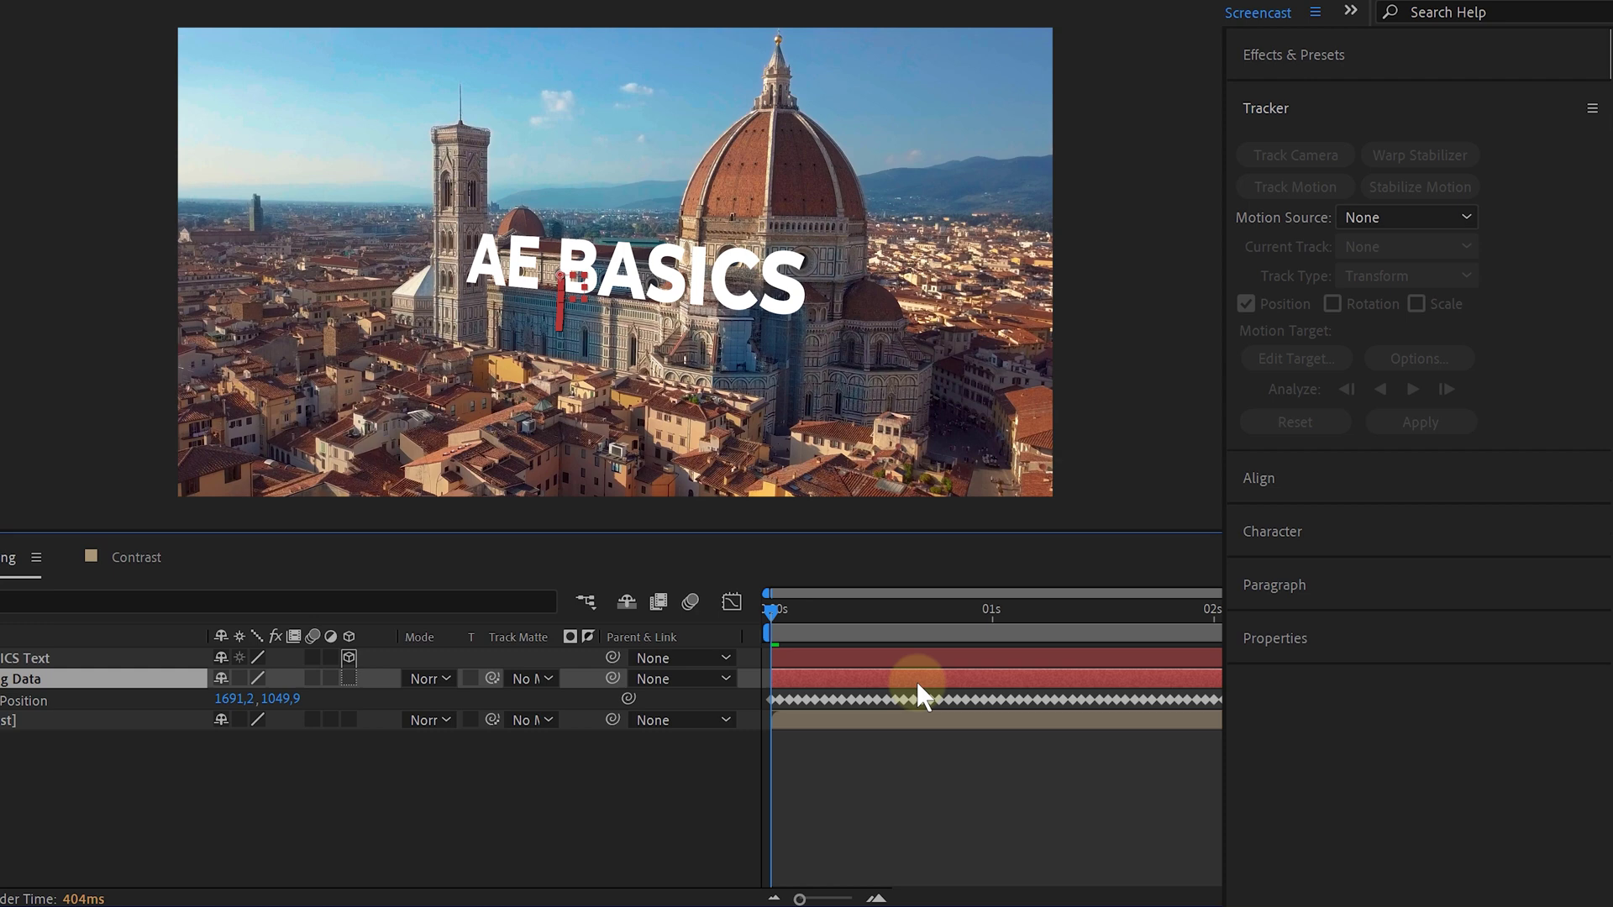
# - Parent AE BASICS Text to the Tracking Data null with the pick whip, then preview playback
pyautogui.hscroll(-5, 694, 702)
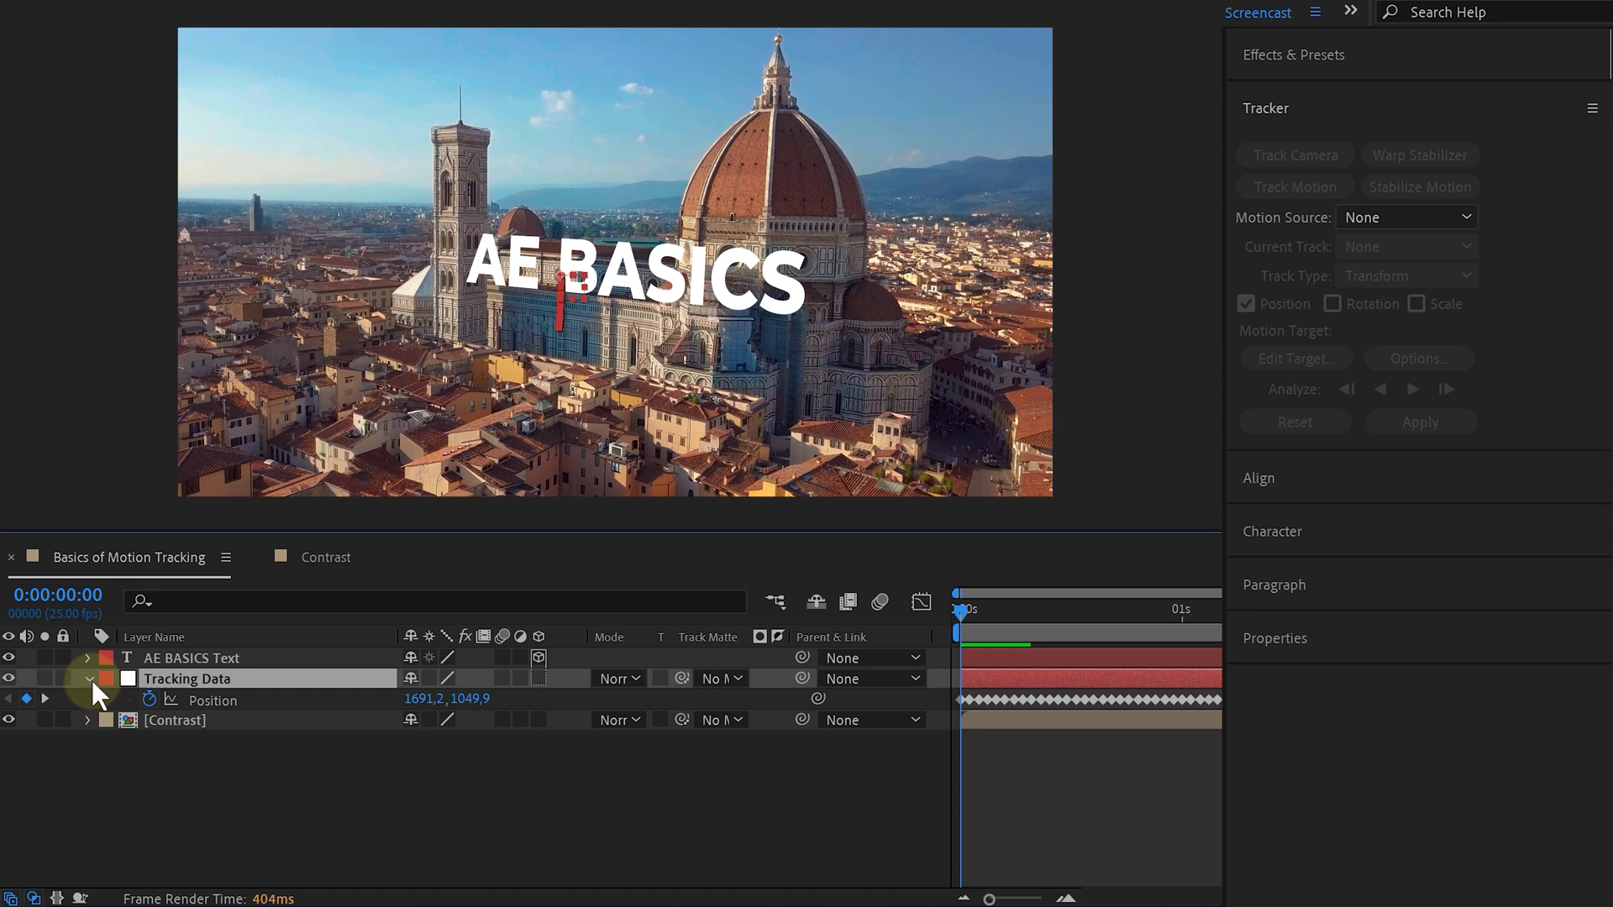
pyautogui.click(90, 678)
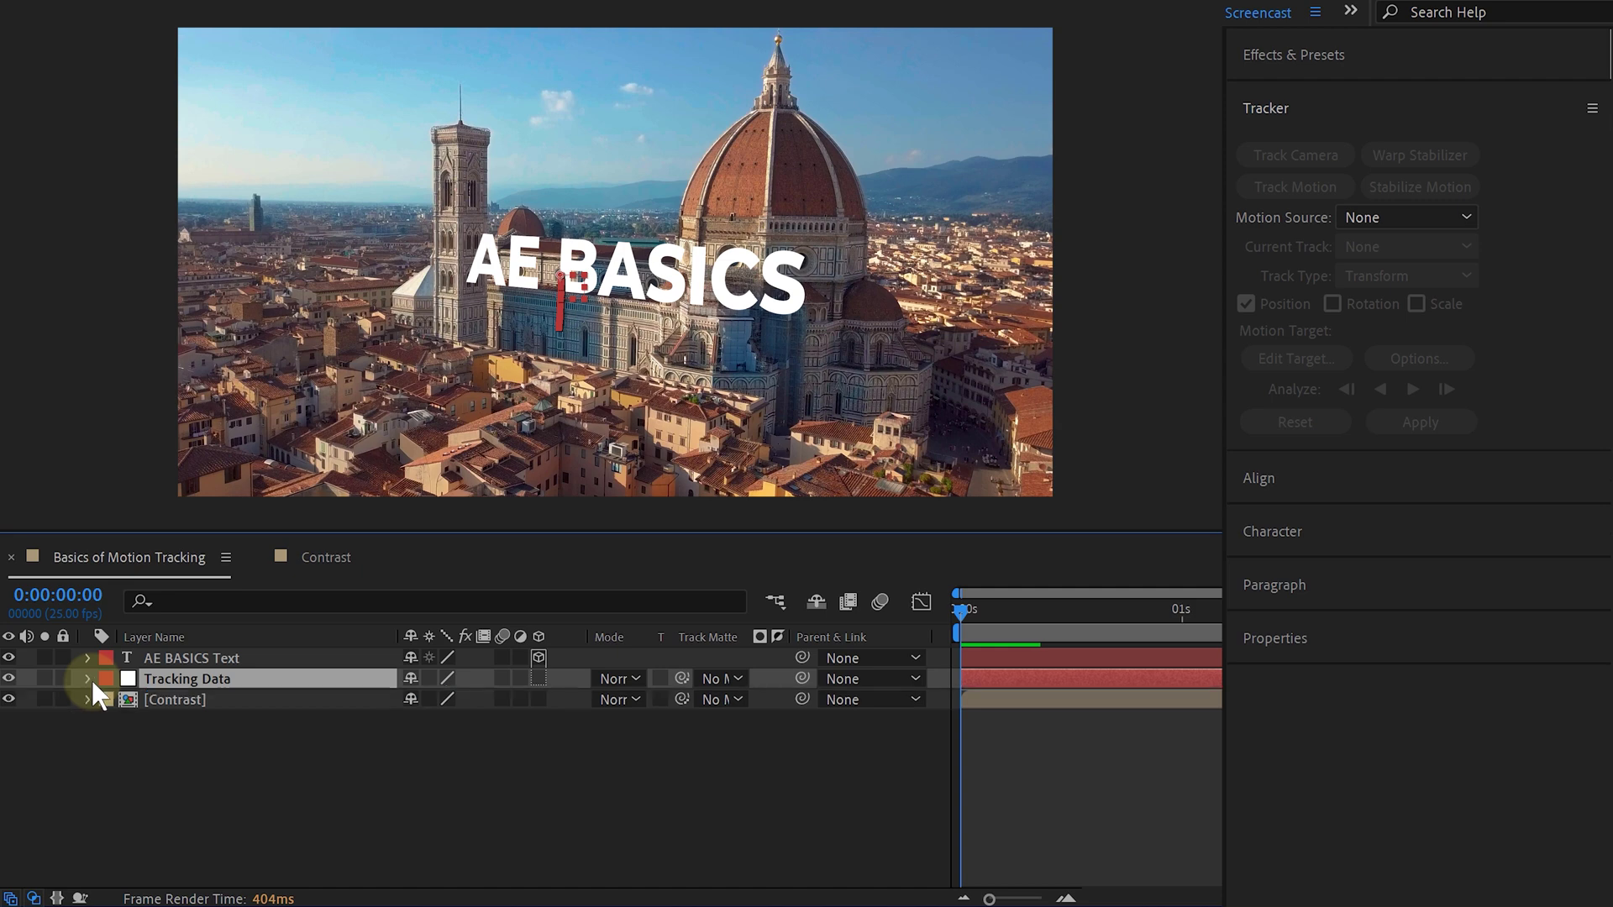
pyautogui.click(169, 657)
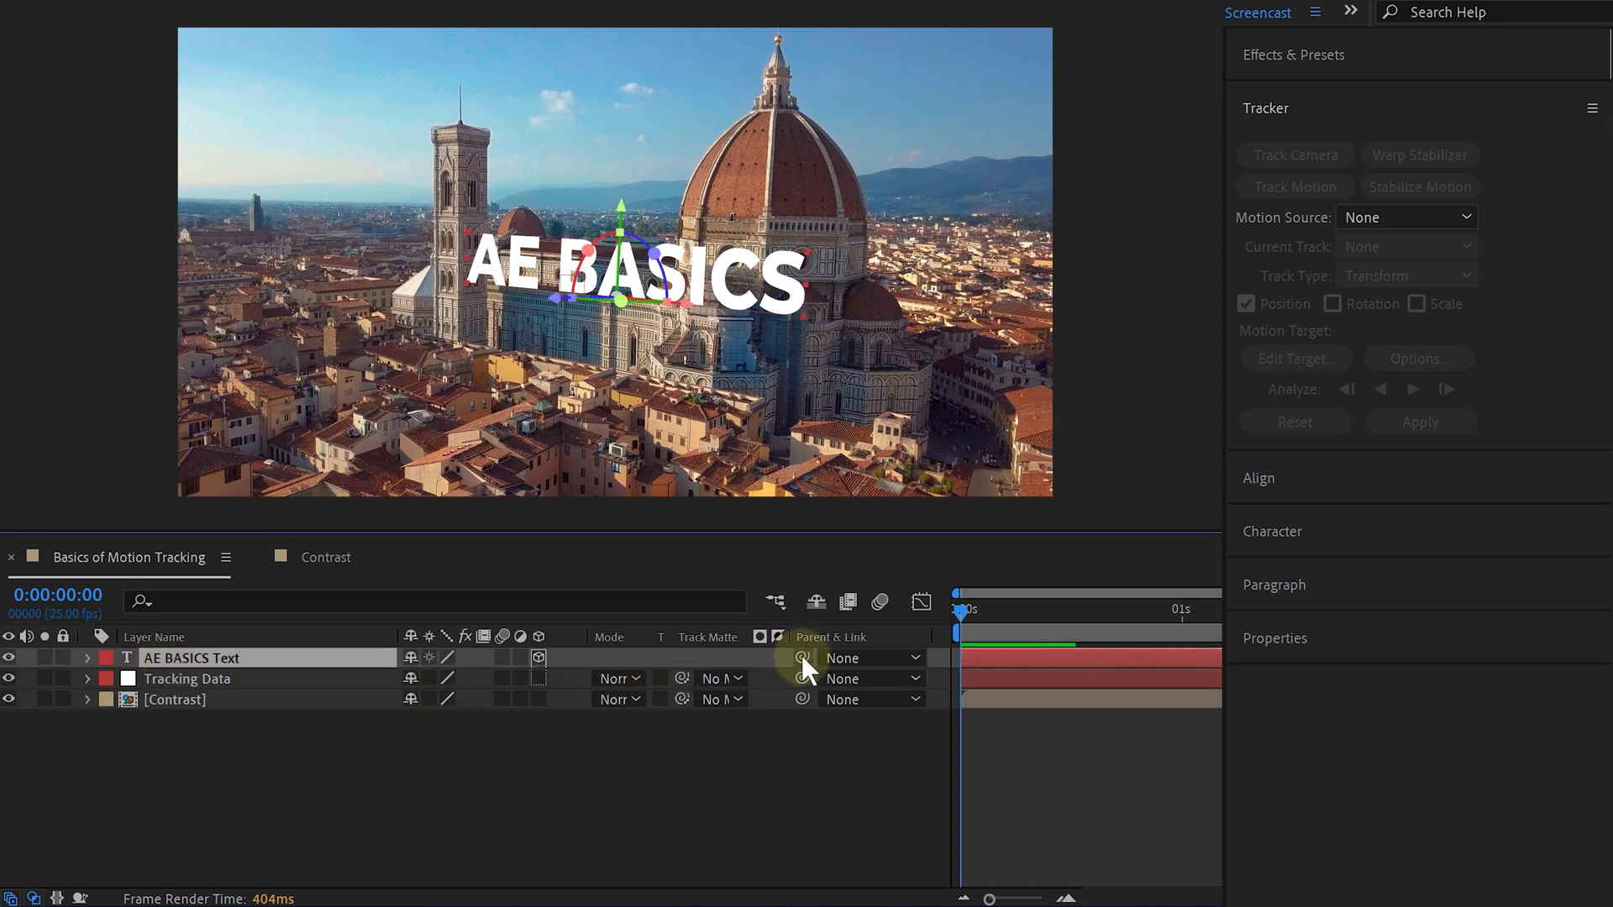
pyautogui.moveTo(802, 657); pyautogui.dragTo(314, 677)
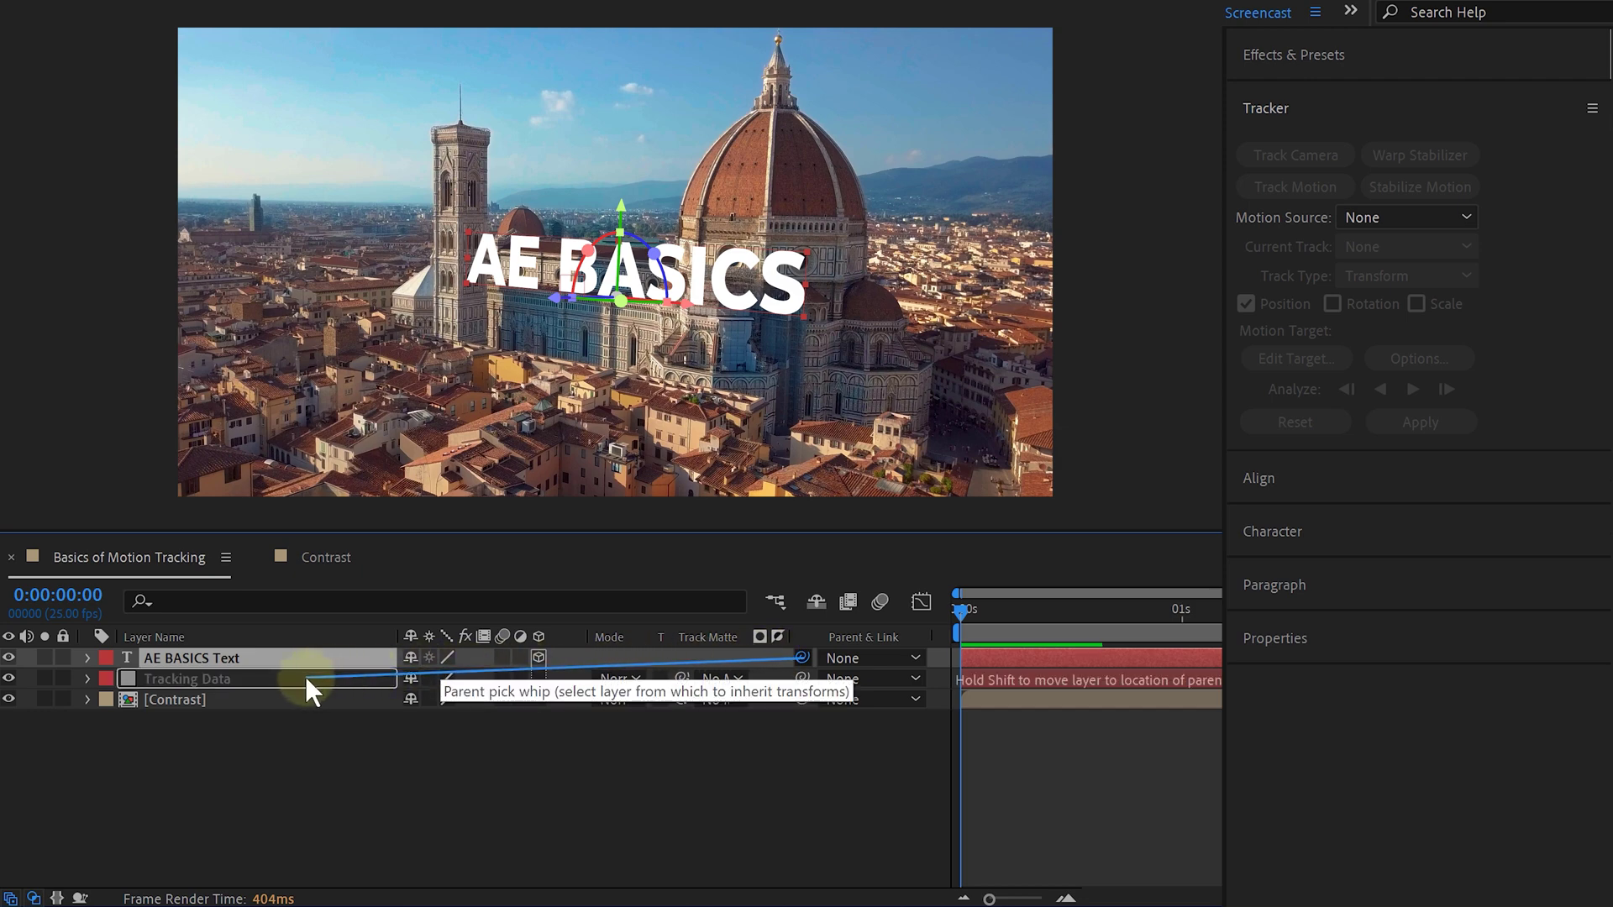
pyautogui.moveTo(305, 677); pyautogui.dragTo(305, 677)
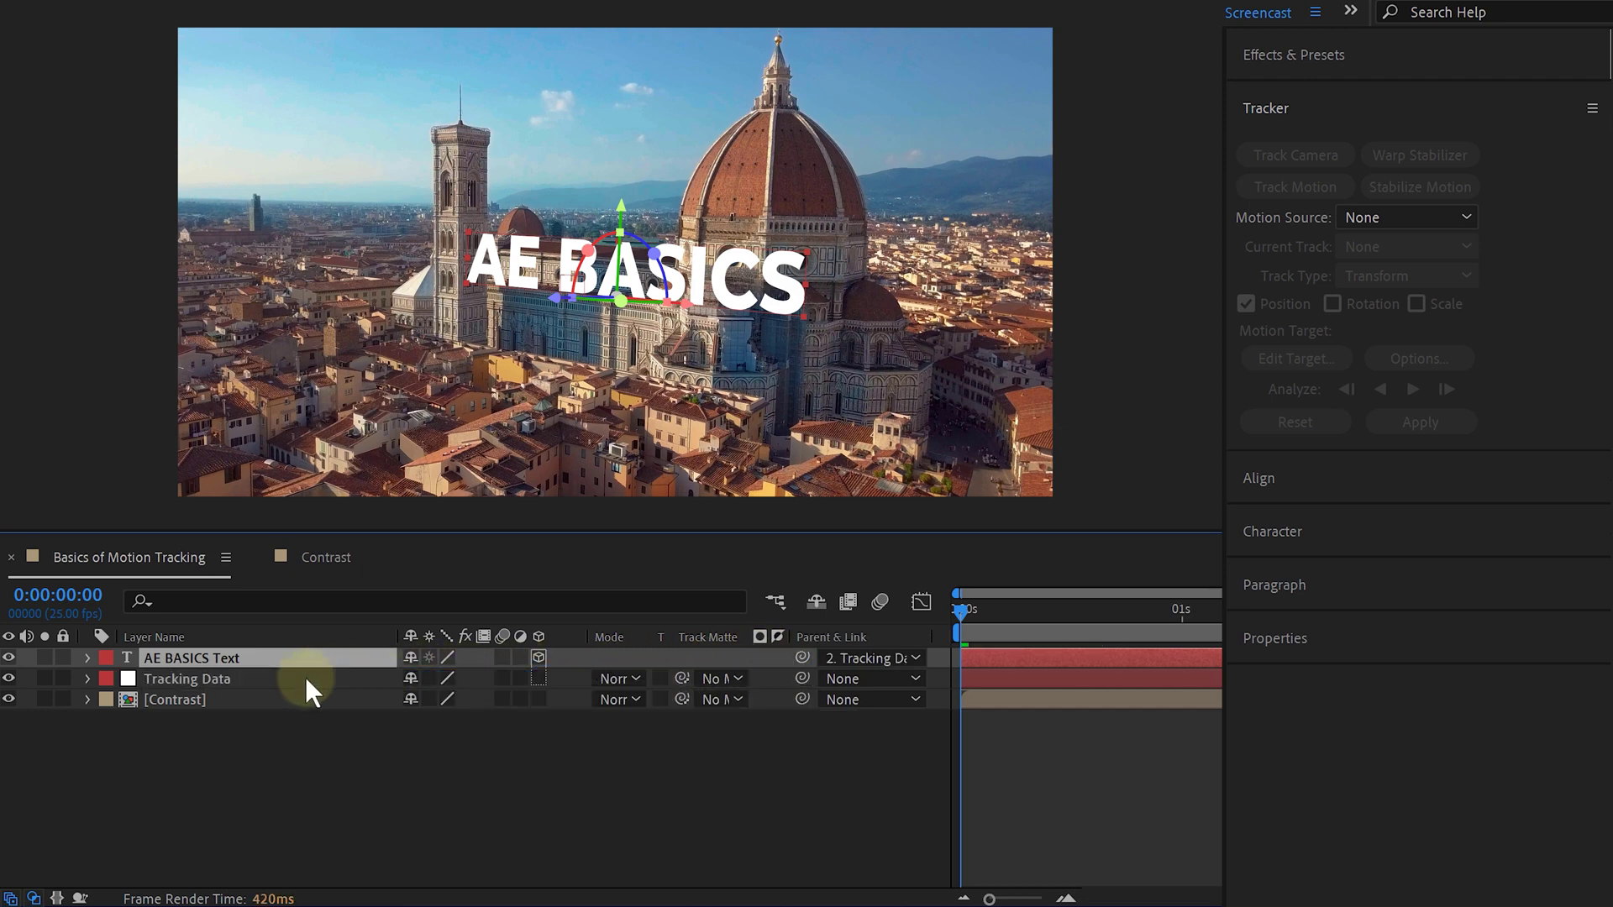
pyautogui.click(1004, 779)
pyautogui.press('space')
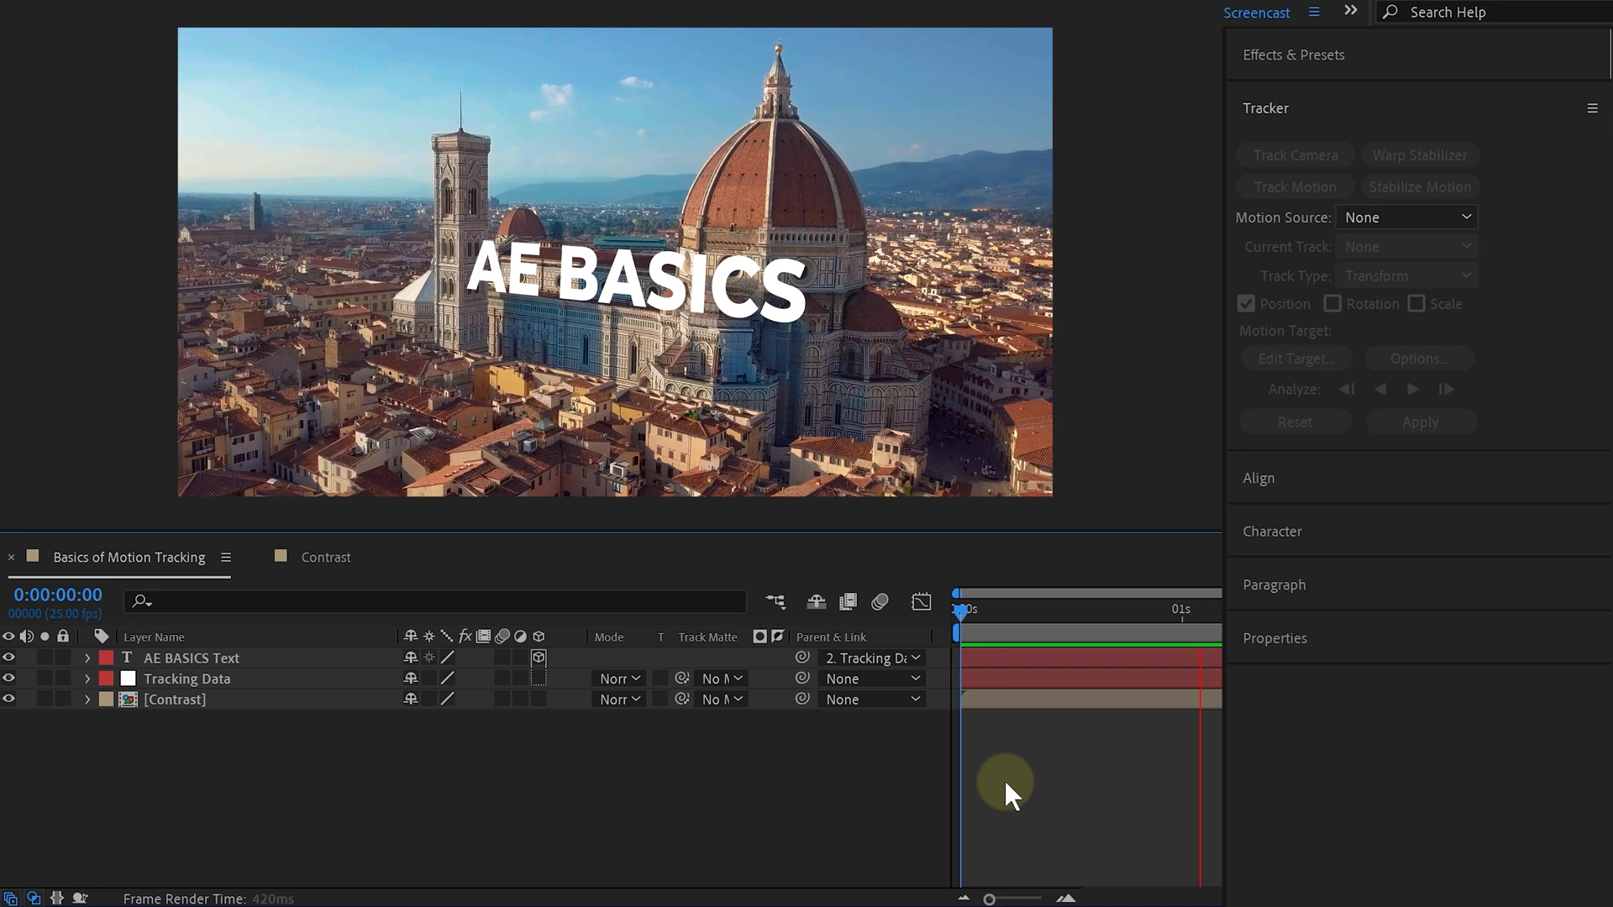